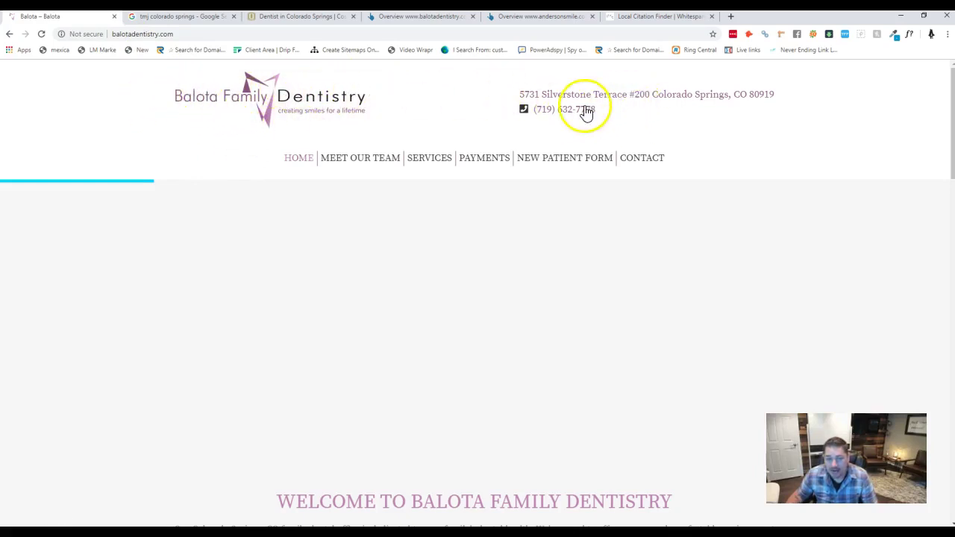
- Examine the Balota Family Dentistry home page from the header through the welcome text and map to the footer
{"action": "scroll", "coordinate": [380, 183], "scroll_direction": "down", "scroll_amount": 5}
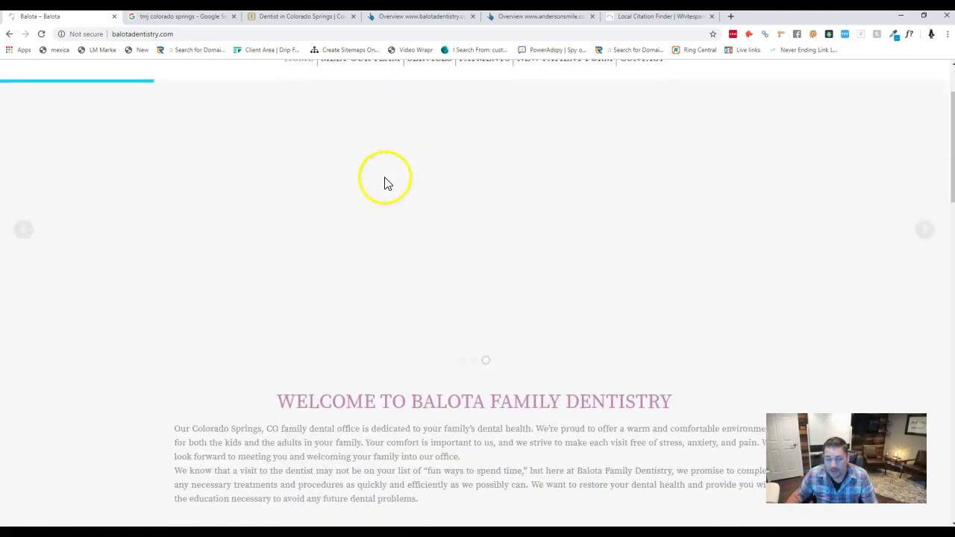
{"action": "scroll", "coordinate": [366, 185], "scroll_direction": "up", "scroll_amount": 1}
{"action": "scroll", "coordinate": [336, 186], "scroll_direction": "up", "scroll_amount": 1}
{"action": "scroll", "coordinate": [298, 198], "scroll_direction": "down", "scroll_amount": 2}
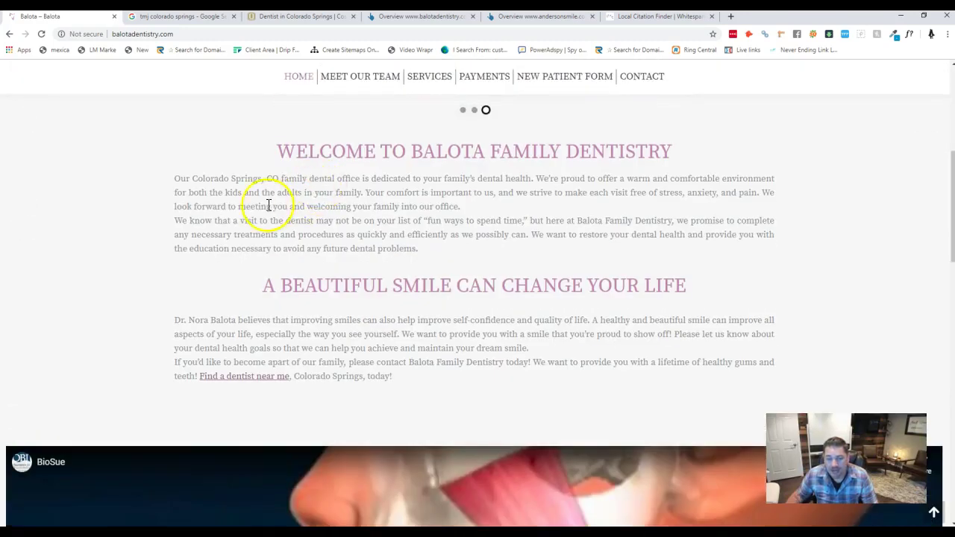
{"action": "scroll", "coordinate": [395, 193], "scroll_direction": "down", "scroll_amount": 2}
{"action": "scroll", "coordinate": [354, 199], "scroll_direction": "down", "scroll_amount": 7}
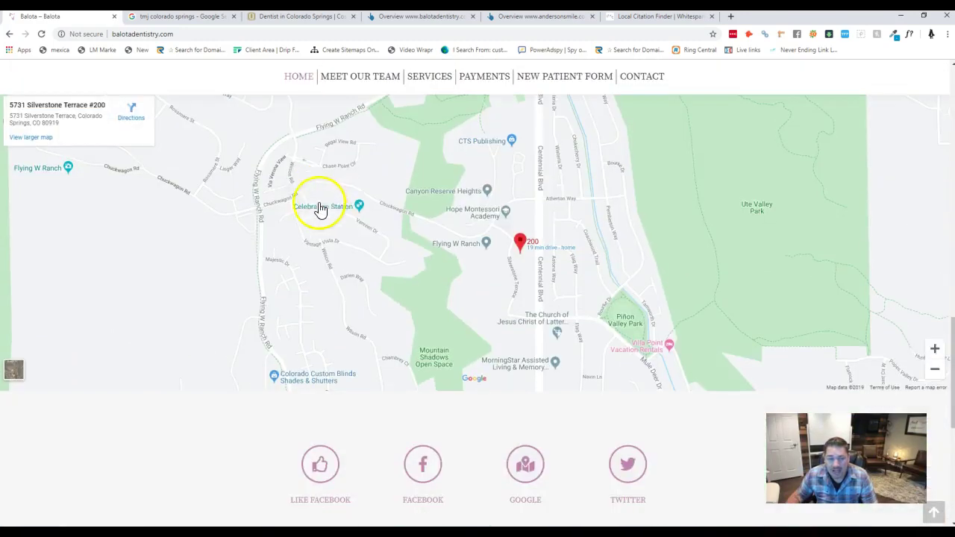
{"action": "scroll", "coordinate": [303, 196], "scroll_direction": "up", "scroll_amount": 5}
{"action": "scroll", "coordinate": [302, 198], "scroll_direction": "up", "scroll_amount": 5}
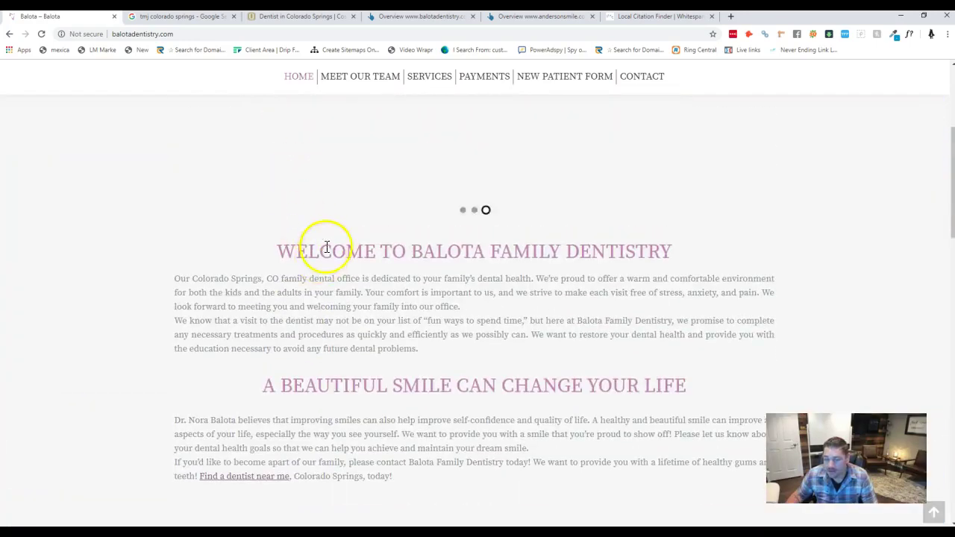
{"action": "scroll", "coordinate": [335, 230], "scroll_direction": "down", "scroll_amount": 9}
{"action": "scroll", "coordinate": [337, 232], "scroll_direction": "down", "scroll_amount": 6}
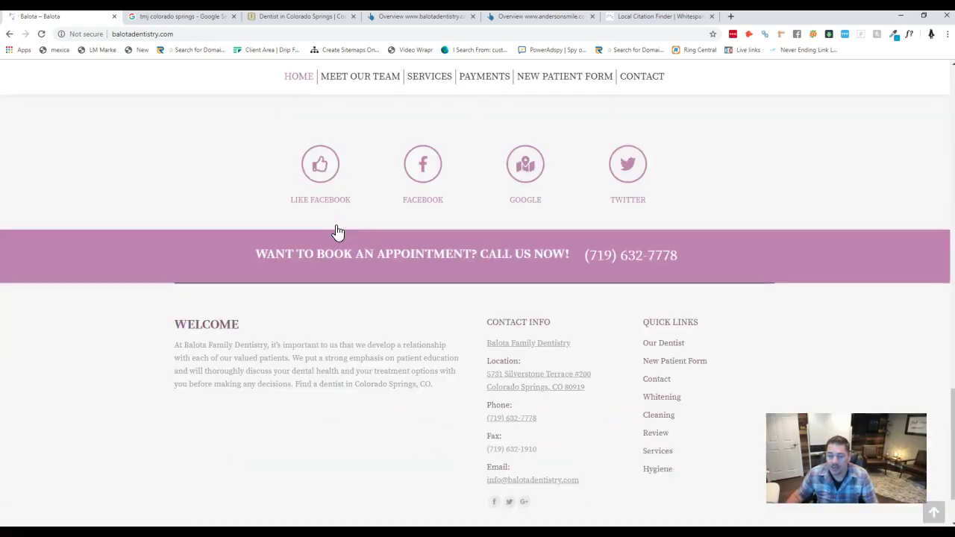
{"action": "scroll", "coordinate": [337, 232], "scroll_direction": "up", "scroll_amount": 18}
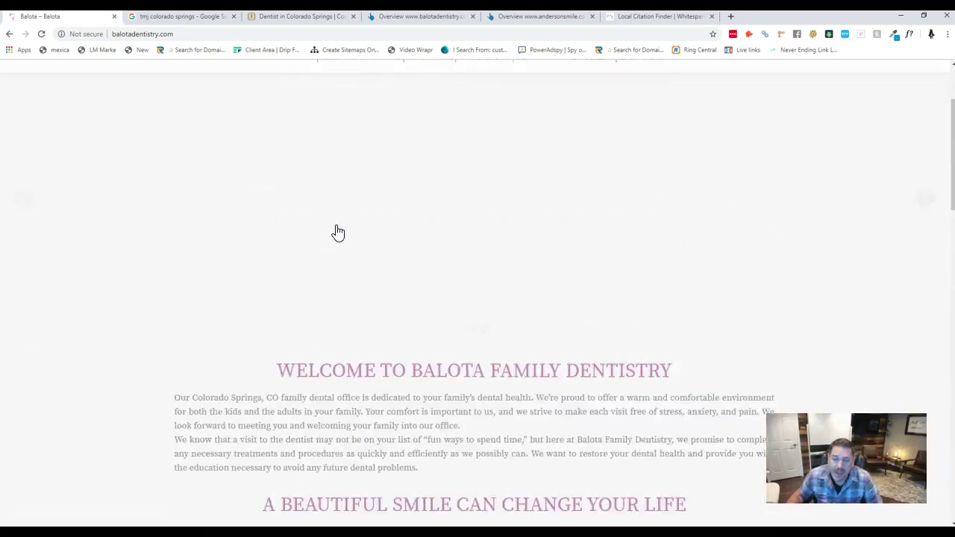
{"action": "left_click", "coordinate": [331, 230]}
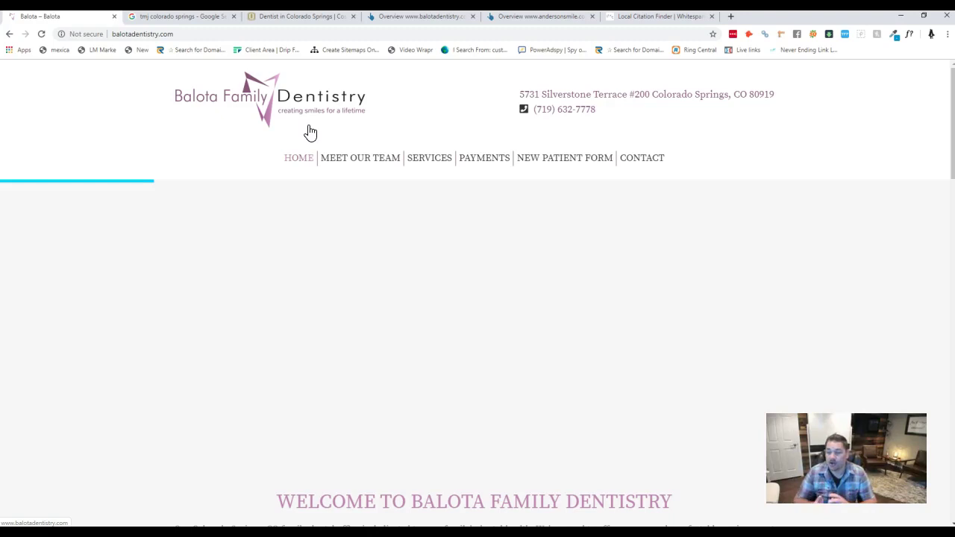
- Examine the Google map listings and organic results for "tmj colorado springs"
{"action": "left_click", "coordinate": [166, 17]}
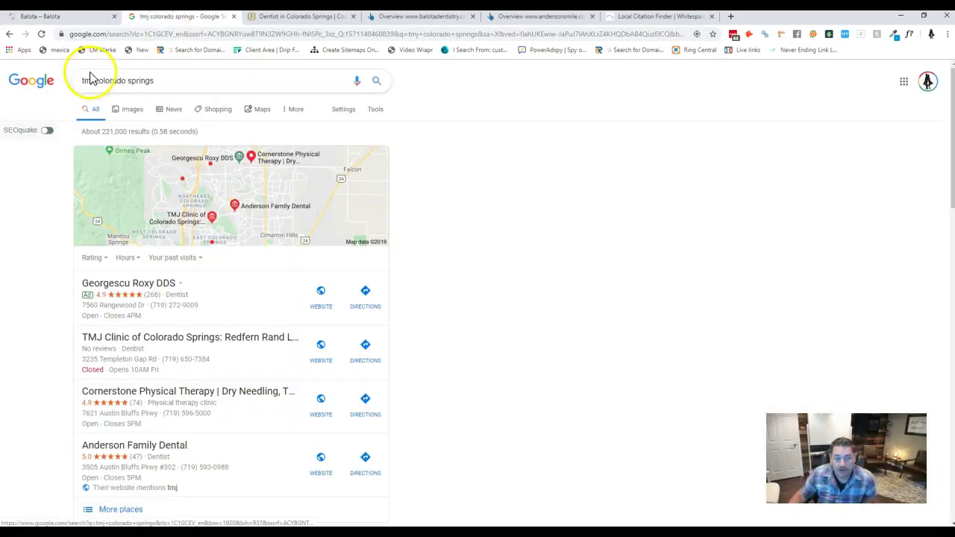
{"action": "left_click_drag", "start_coordinate": [82, 83], "coordinate": [149, 81]}
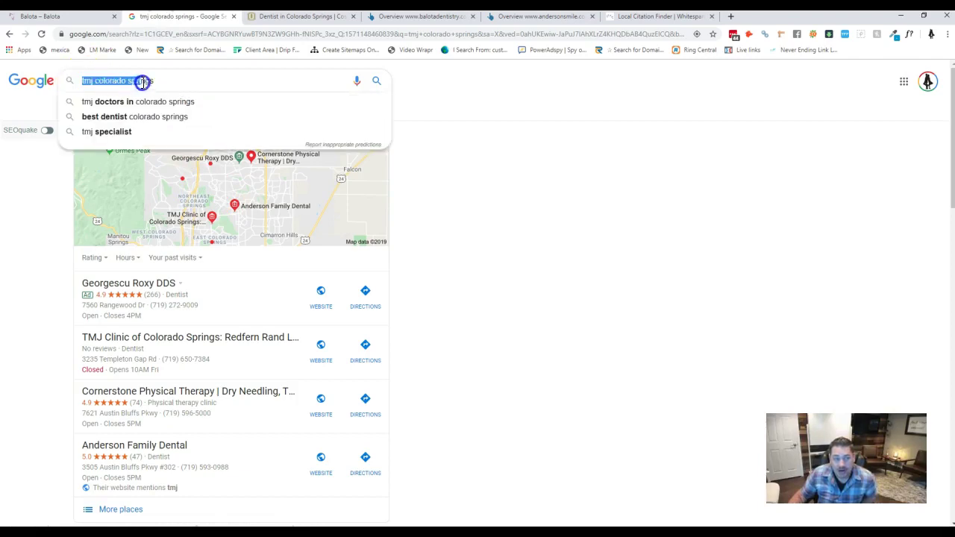
{"action": "left_click", "coordinate": [457, 171]}
{"action": "scroll", "coordinate": [223, 247], "scroll_direction": "down", "scroll_amount": 10}
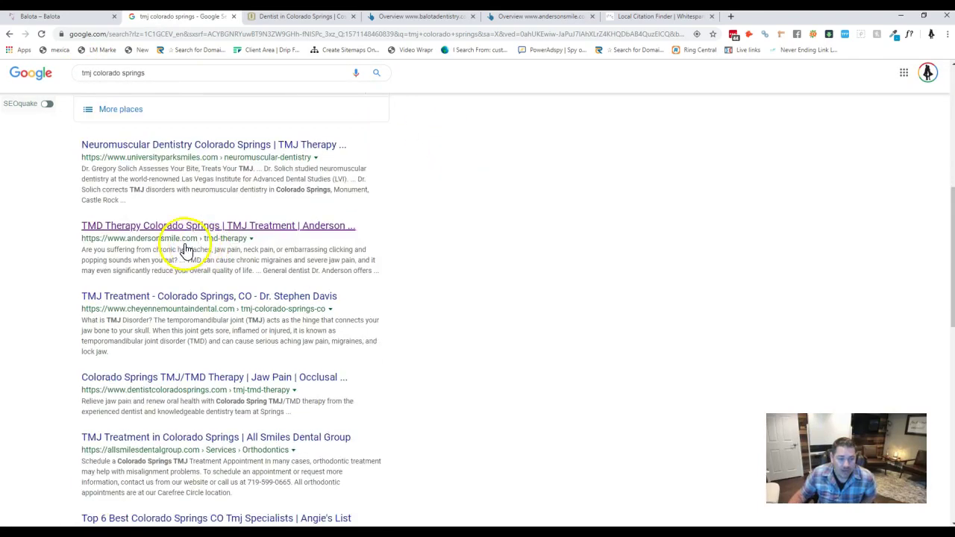
{"action": "scroll", "coordinate": [184, 234], "scroll_direction": "up", "scroll_amount": 5}
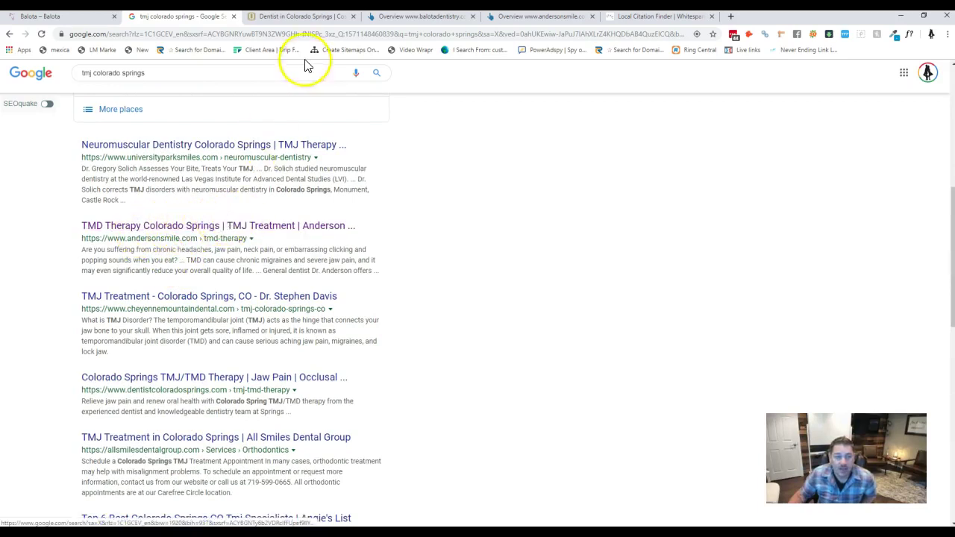
- Look through the entire Anderson Family Dental home page, including its reviews, payment options, services and footer, and return to its beginning
{"action": "left_click", "coordinate": [295, 17]}
{"action": "scroll", "coordinate": [224, 212], "scroll_direction": "down", "scroll_amount": 8}
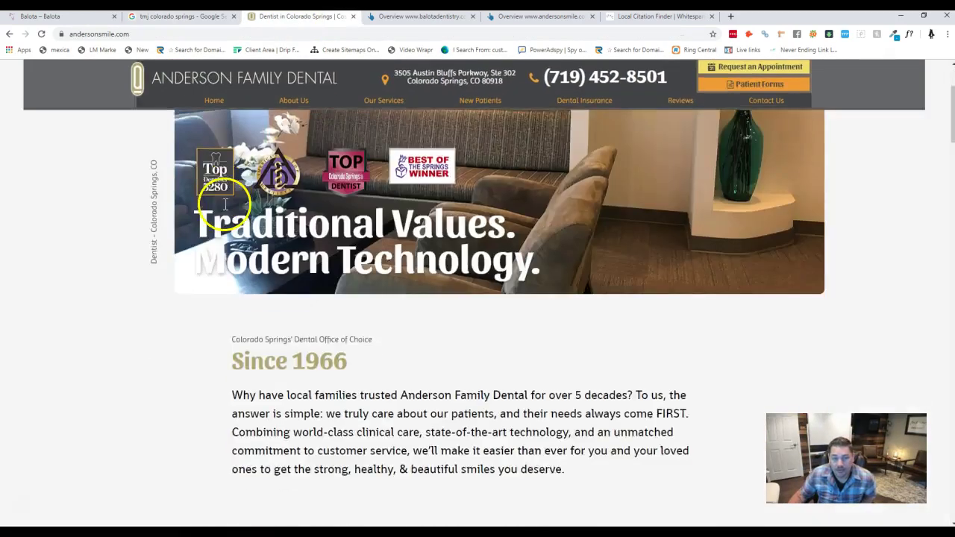
{"action": "scroll", "coordinate": [224, 211], "scroll_direction": "down", "scroll_amount": 13}
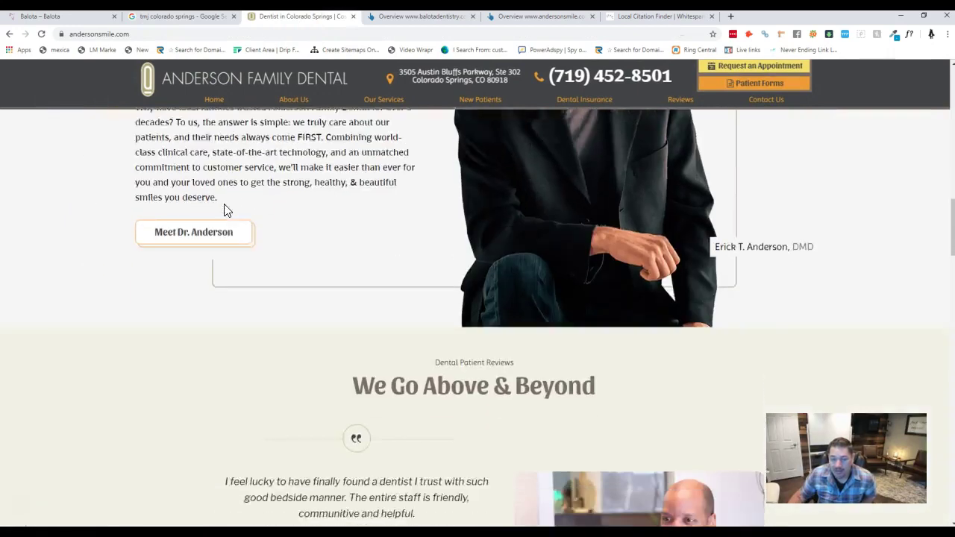
{"action": "scroll", "coordinate": [227, 211], "scroll_direction": "down", "scroll_amount": 9}
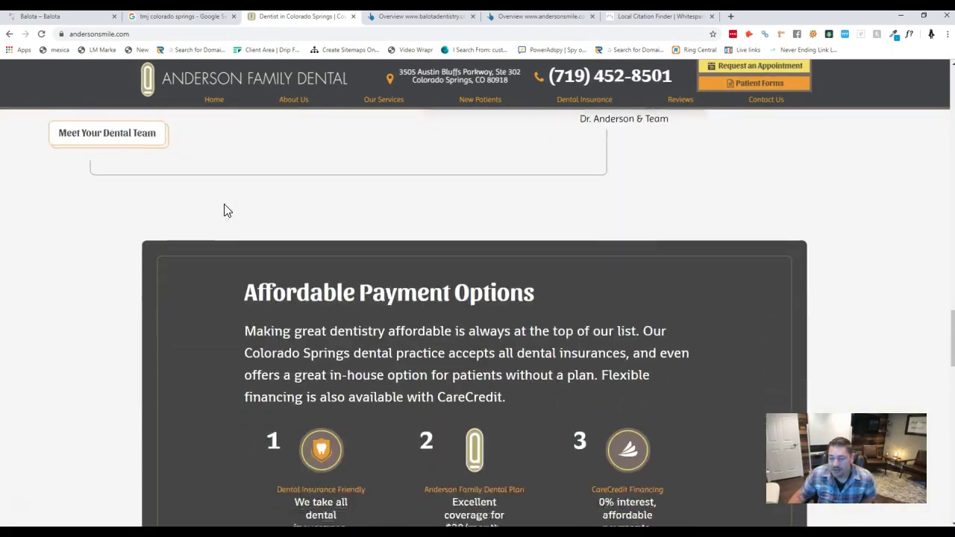
{"action": "scroll", "coordinate": [226, 211], "scroll_direction": "down", "scroll_amount": 2}
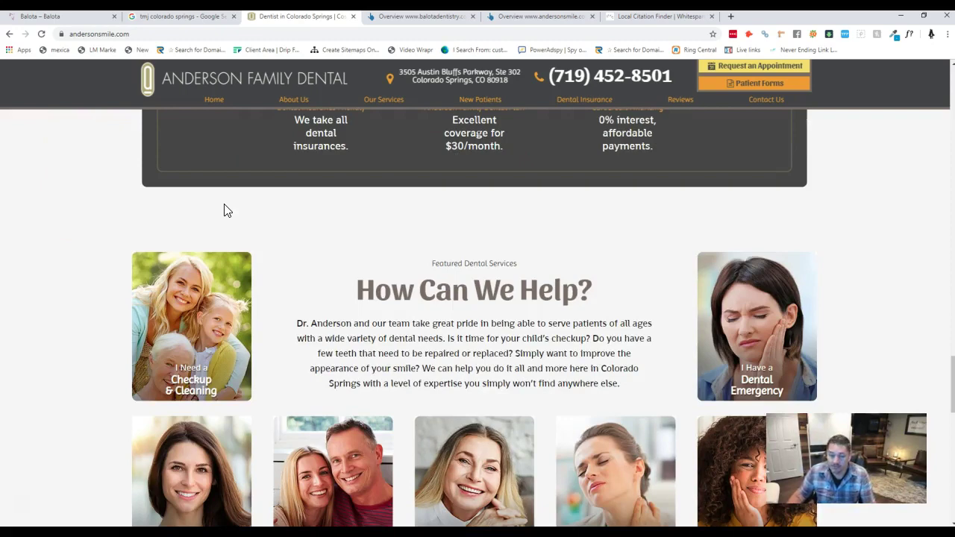
{"action": "scroll", "coordinate": [227, 211], "scroll_direction": "down", "scroll_amount": 11}
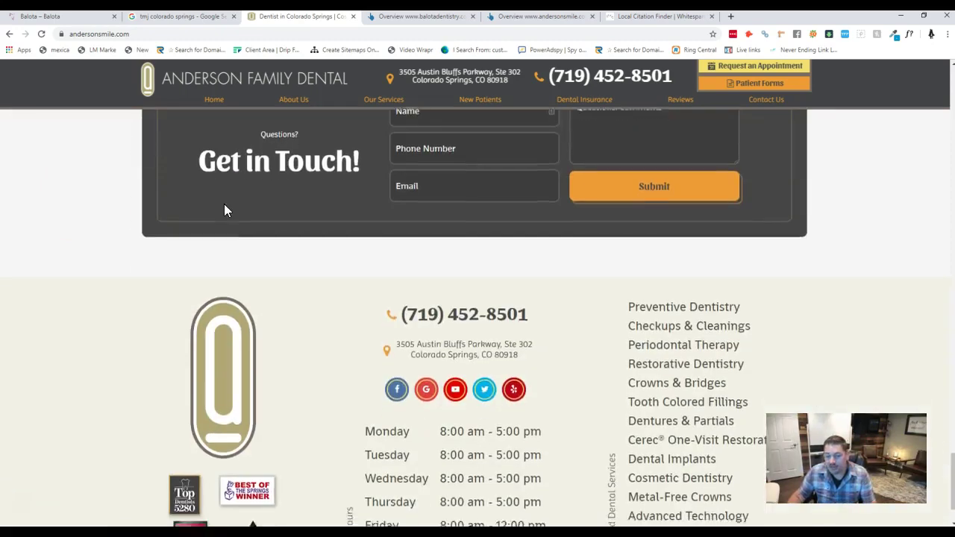
{"action": "scroll", "coordinate": [224, 205], "scroll_direction": "up", "scroll_amount": 20}
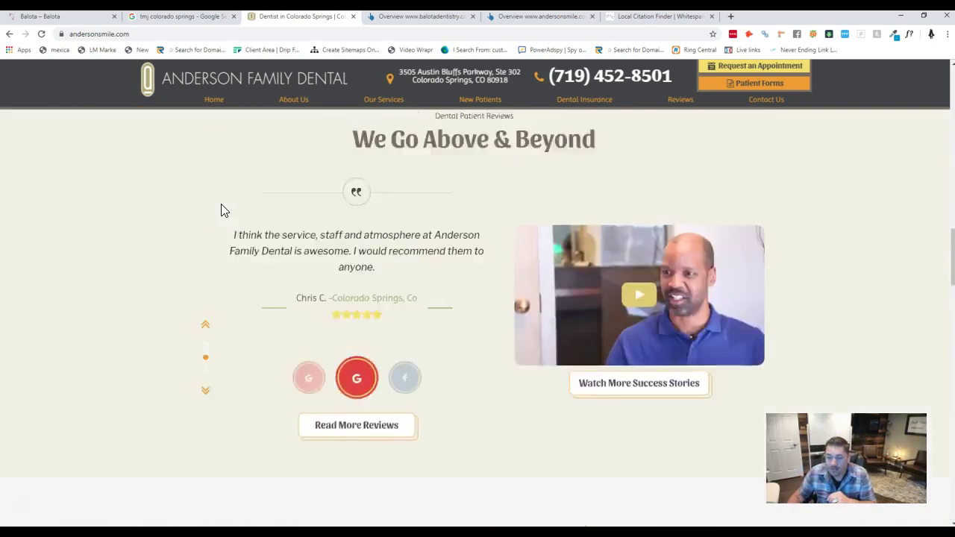
{"action": "scroll", "coordinate": [221, 210], "scroll_direction": "up", "scroll_amount": 15}
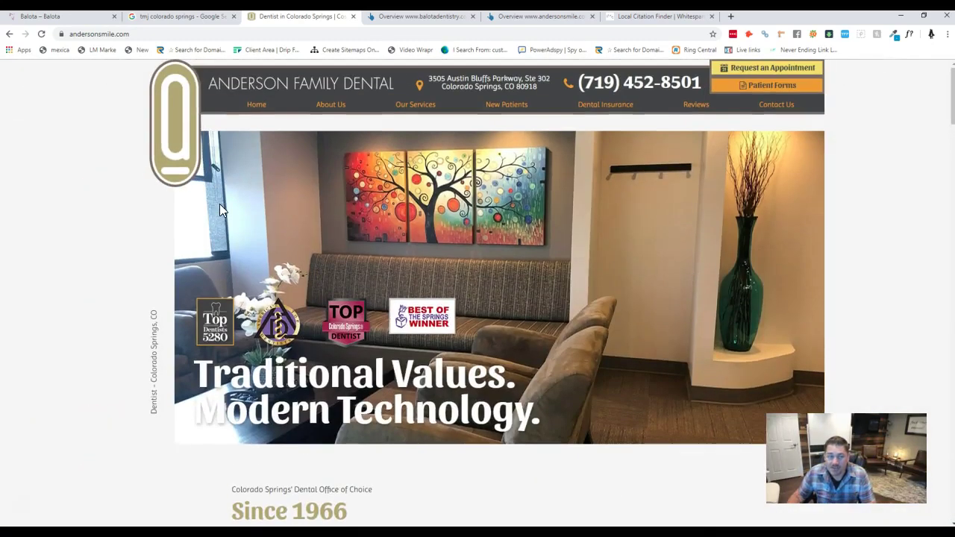
- Examine the Anderson Family Dental banner and the welcome section with its video and practice benefits
{"action": "left_click", "coordinate": [238, 111]}
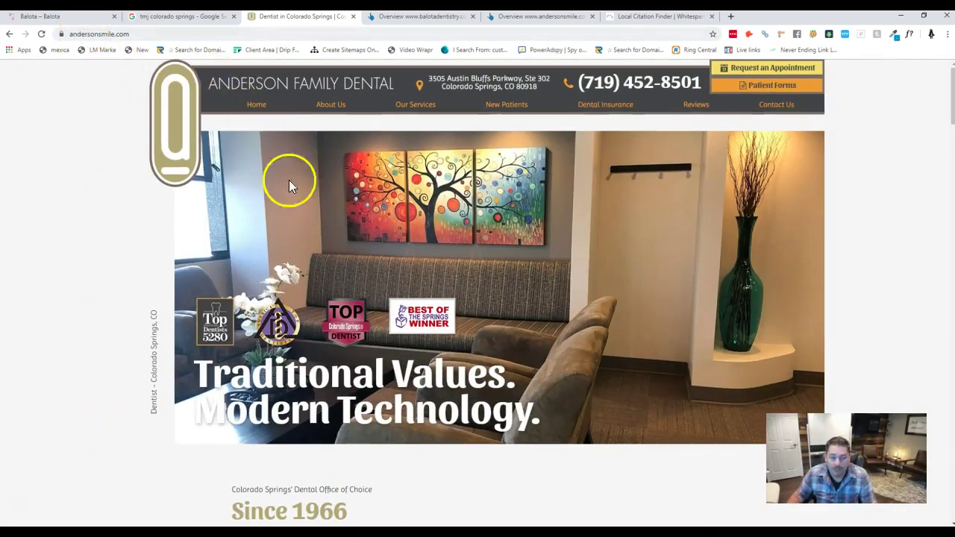
{"action": "scroll", "coordinate": [345, 256], "scroll_direction": "down", "scroll_amount": 3}
{"action": "scroll", "coordinate": [346, 257], "scroll_direction": "up", "scroll_amount": 2}
{"action": "scroll", "coordinate": [343, 255], "scroll_direction": "down", "scroll_amount": 10}
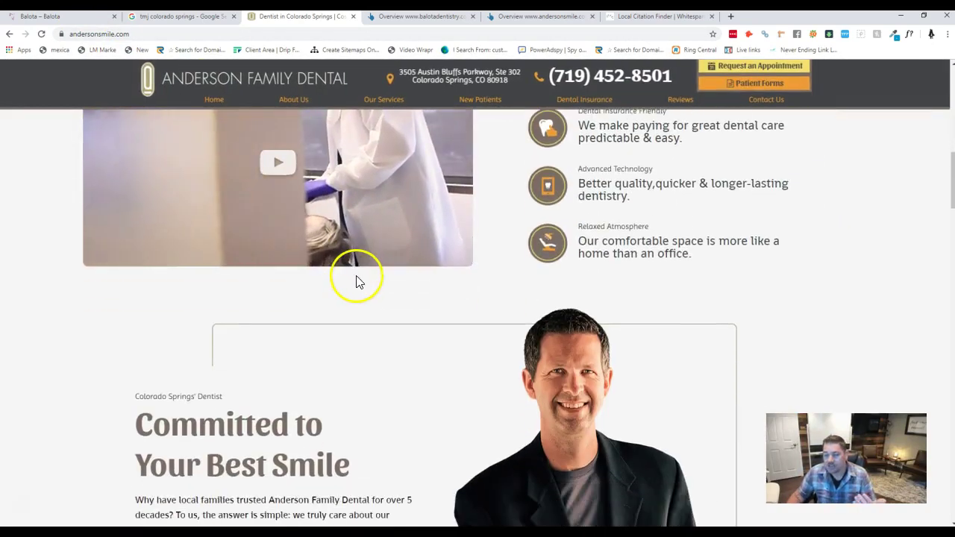
{"action": "scroll", "coordinate": [371, 264], "scroll_direction": "up", "scroll_amount": 2}
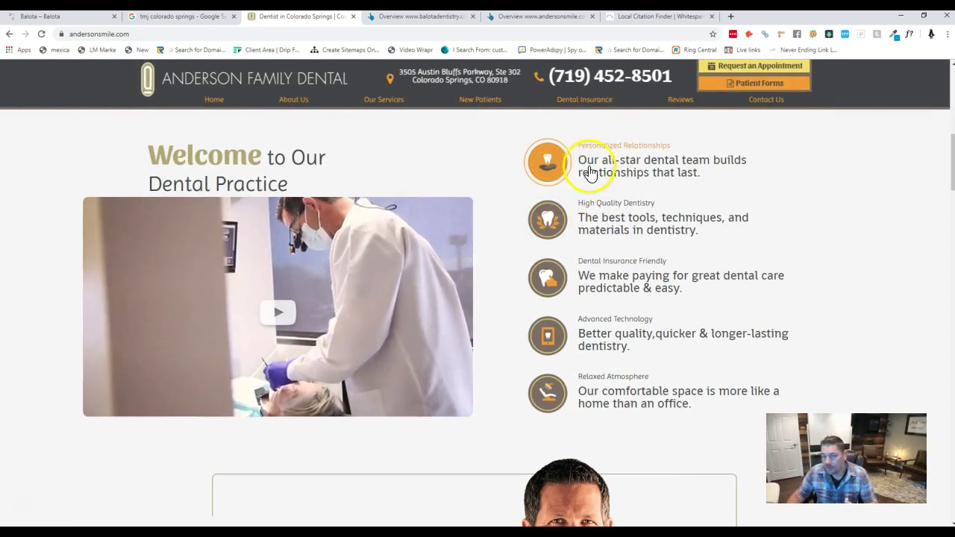
- Check the file name of the dentist portrait in the "Committed to Your Best Smile" section without saving the image
{"action": "scroll", "coordinate": [592, 316], "scroll_direction": "down", "scroll_amount": 5}
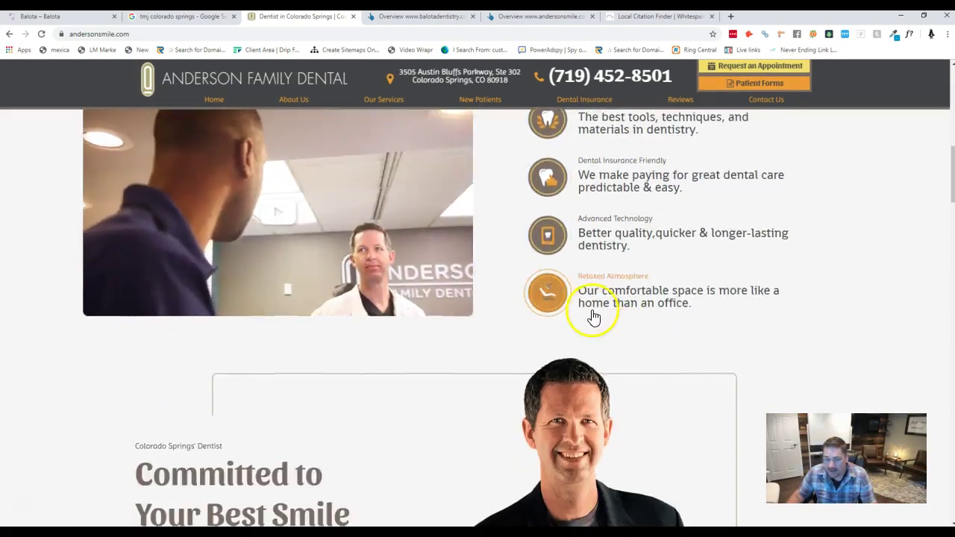
{"action": "right_click", "coordinate": [566, 301]}
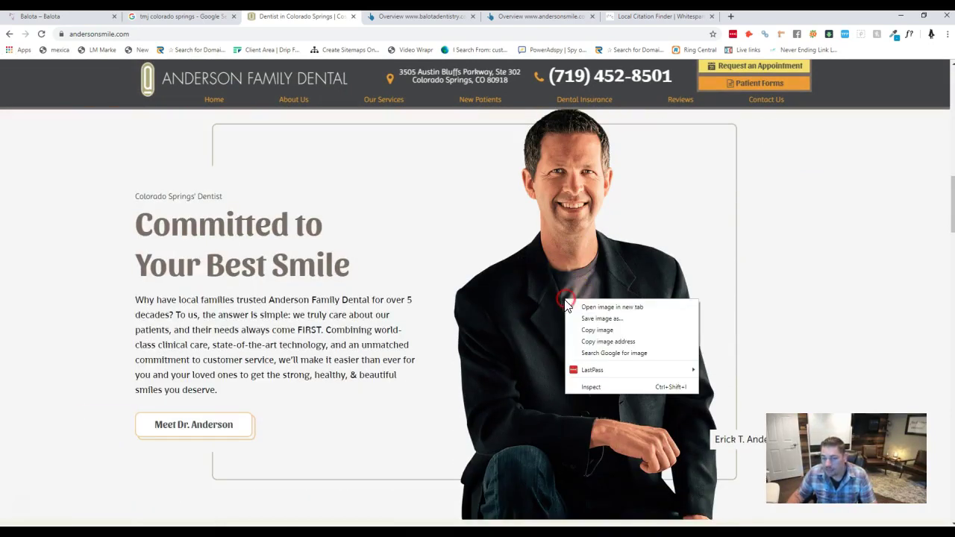
{"action": "left_click", "coordinate": [601, 319]}
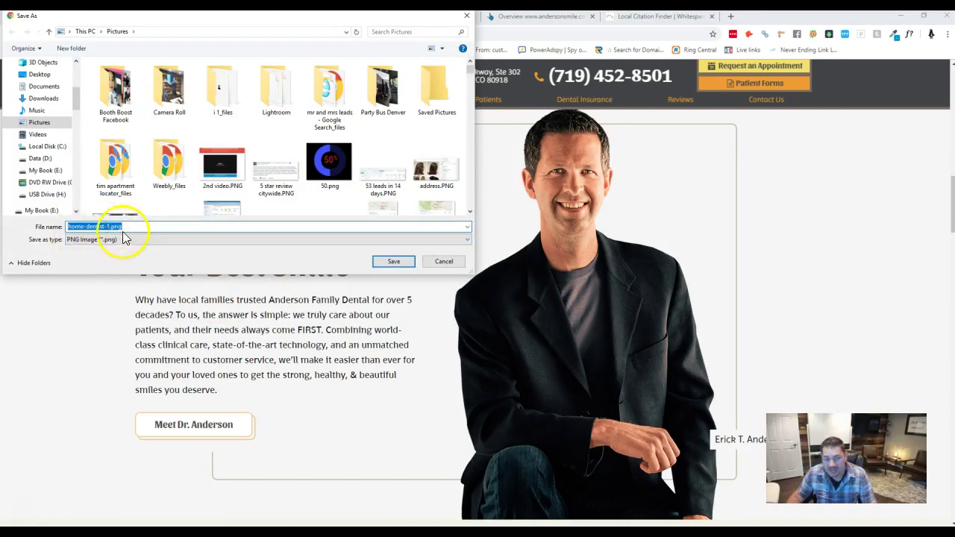
{"action": "left_click", "coordinate": [466, 17]}
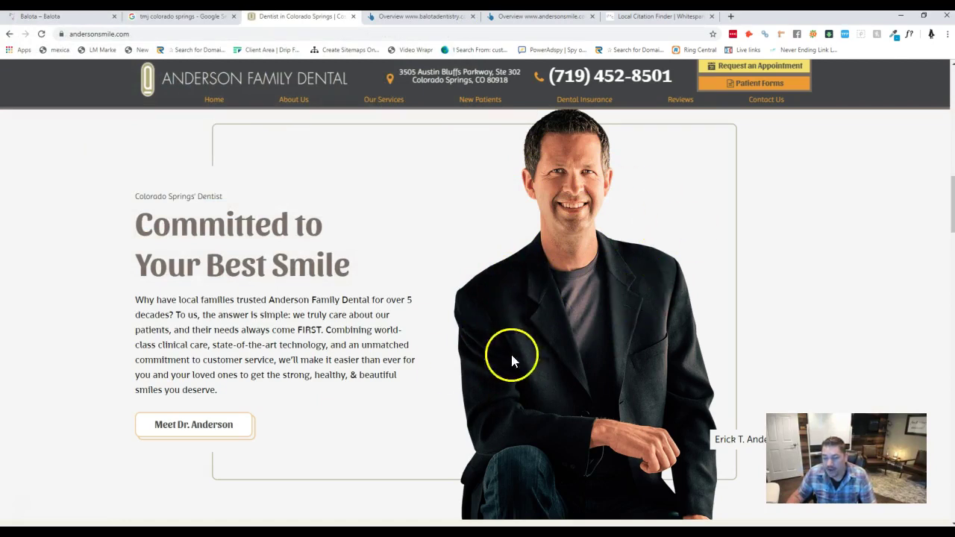
- Go back to the Balota home page and inspect the options offered for the video in its slideshow
{"action": "left_click", "coordinate": [69, 20]}
{"action": "scroll", "coordinate": [350, 258], "scroll_direction": "down", "scroll_amount": 2}
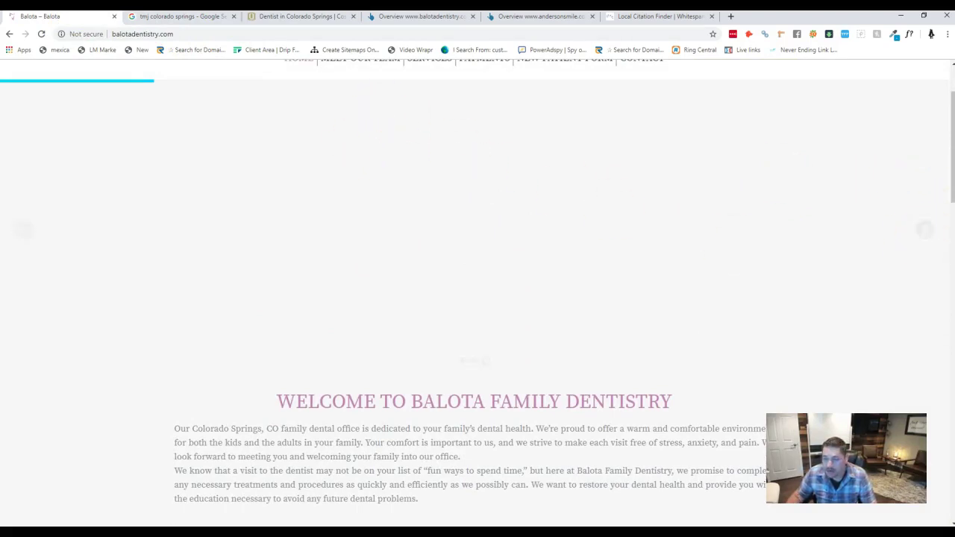
{"action": "left_click", "coordinate": [923, 230]}
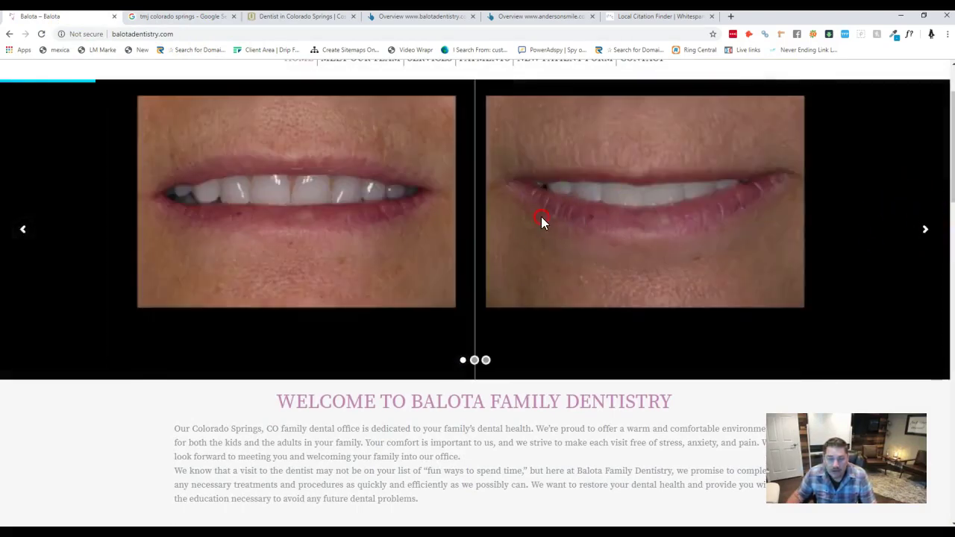
{"action": "right_click", "coordinate": [541, 218]}
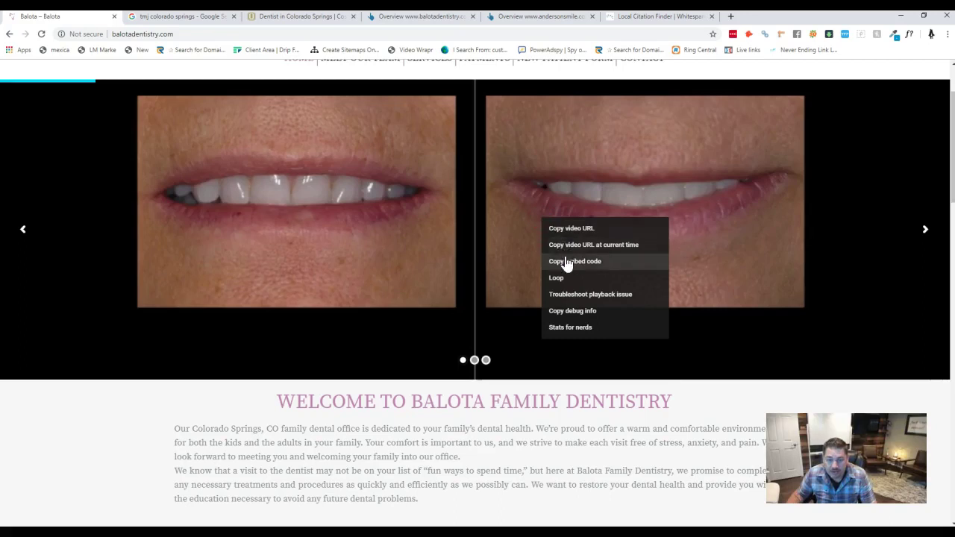
- Advance the Balota slideshow to the smiling woman banner and check its image file name without saving it
{"action": "left_click", "coordinate": [924, 230]}
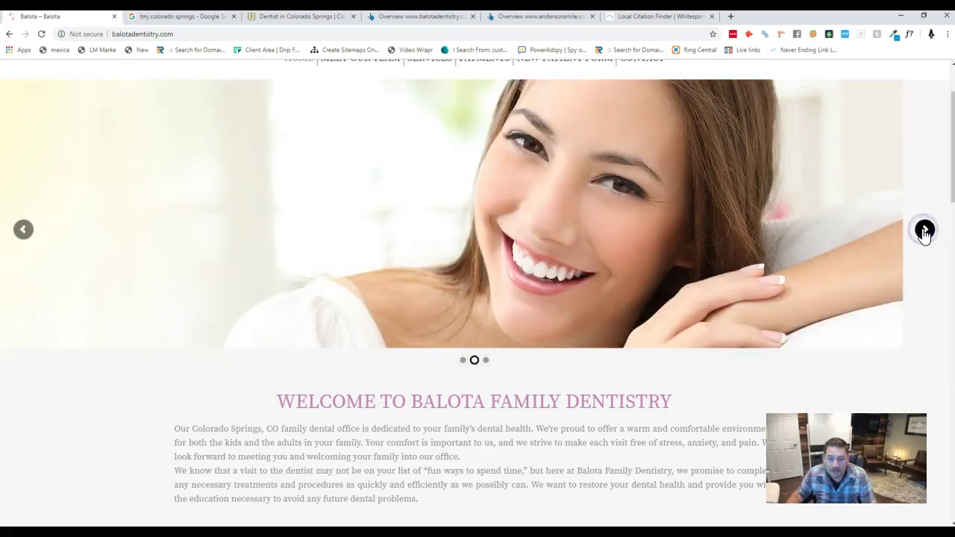
{"action": "right_click", "coordinate": [537, 255]}
{"action": "left_click", "coordinate": [563, 275]}
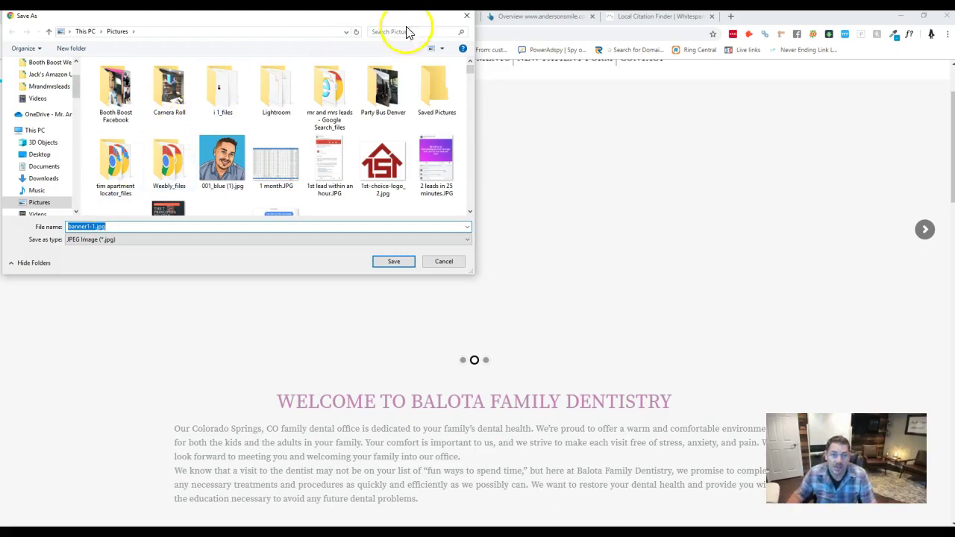
{"action": "left_click", "coordinate": [466, 16]}
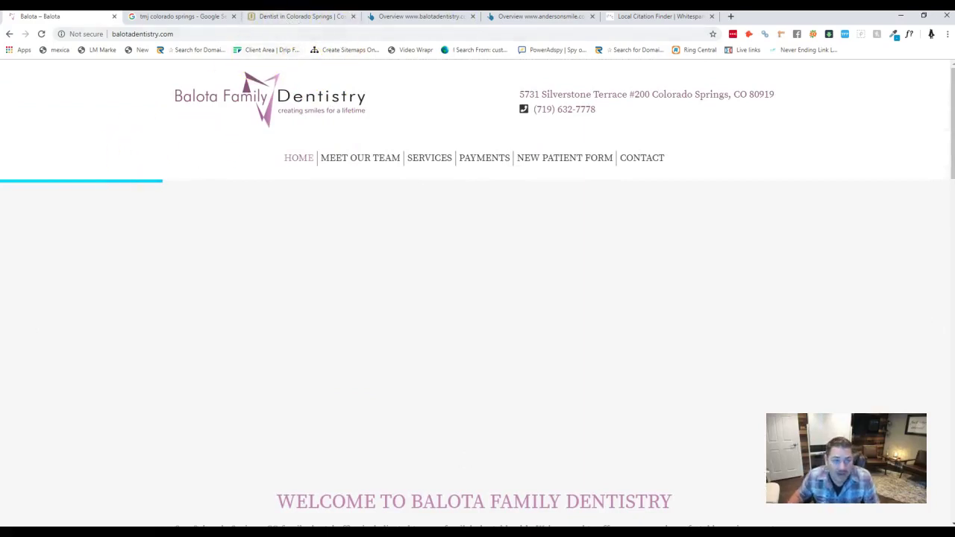
- Return to the "tmj colorado springs" results and look through the expanded list of local businesses on the map
{"action": "left_click", "coordinate": [193, 20]}
{"action": "scroll", "coordinate": [215, 200], "scroll_direction": "up", "scroll_amount": 5}
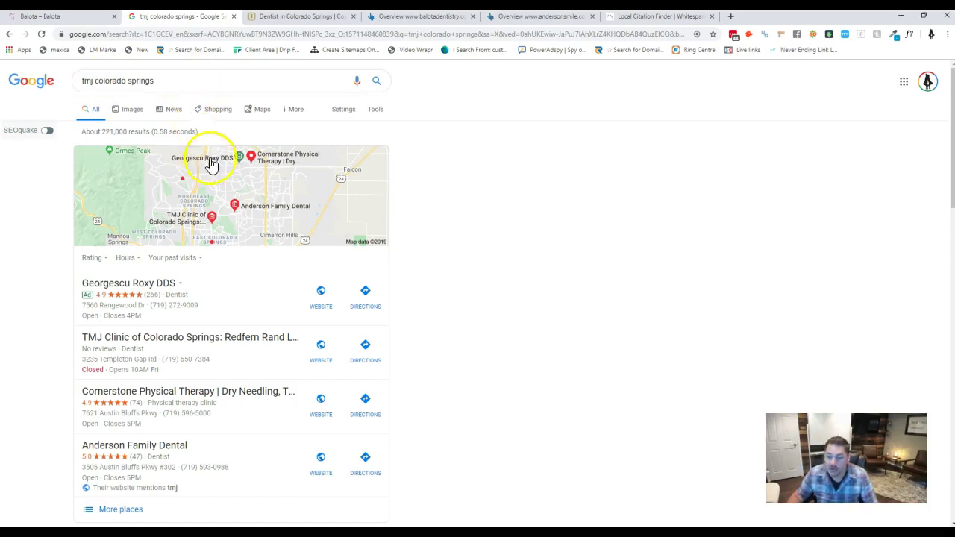
{"action": "scroll", "coordinate": [271, 231], "scroll_direction": "down", "scroll_amount": 2}
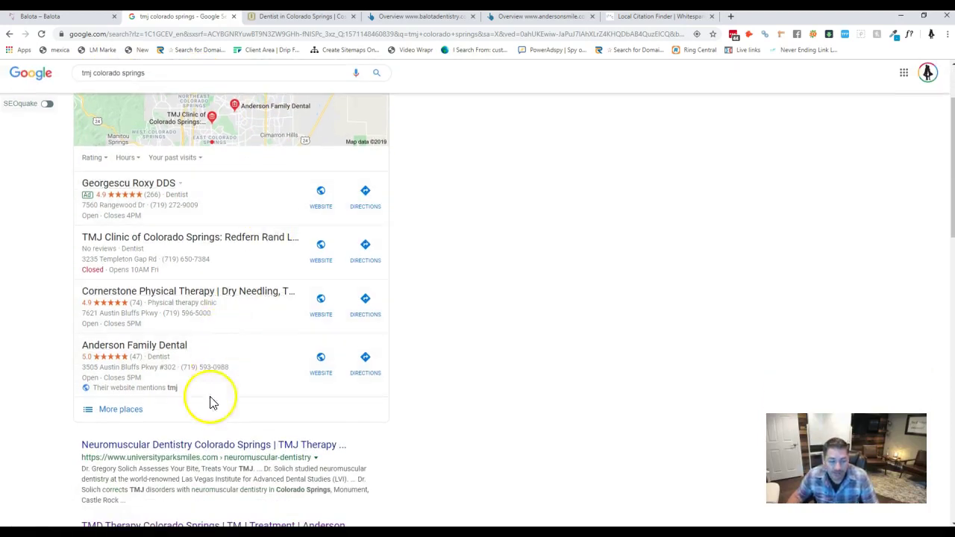
{"action": "left_click", "coordinate": [121, 410]}
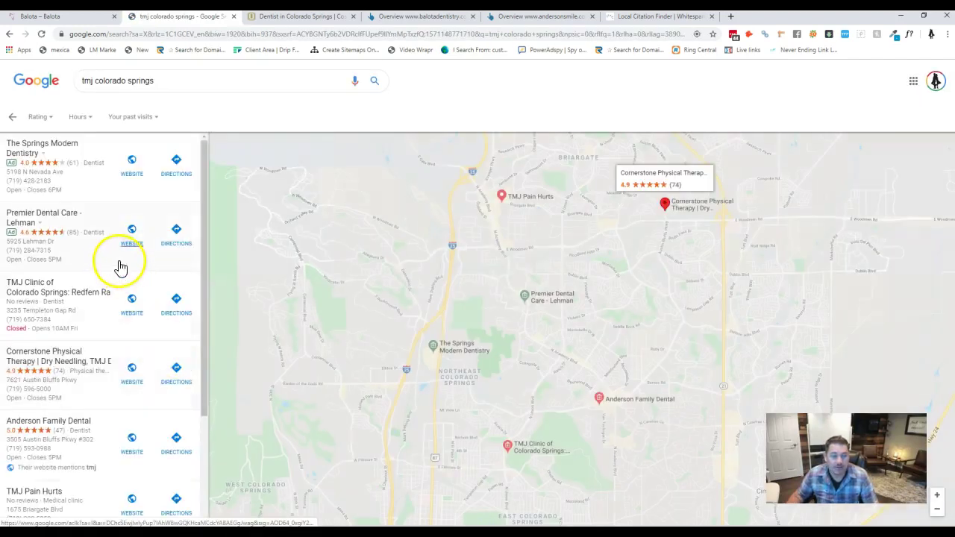
{"action": "scroll", "coordinate": [105, 276], "scroll_direction": "down", "scroll_amount": 2}
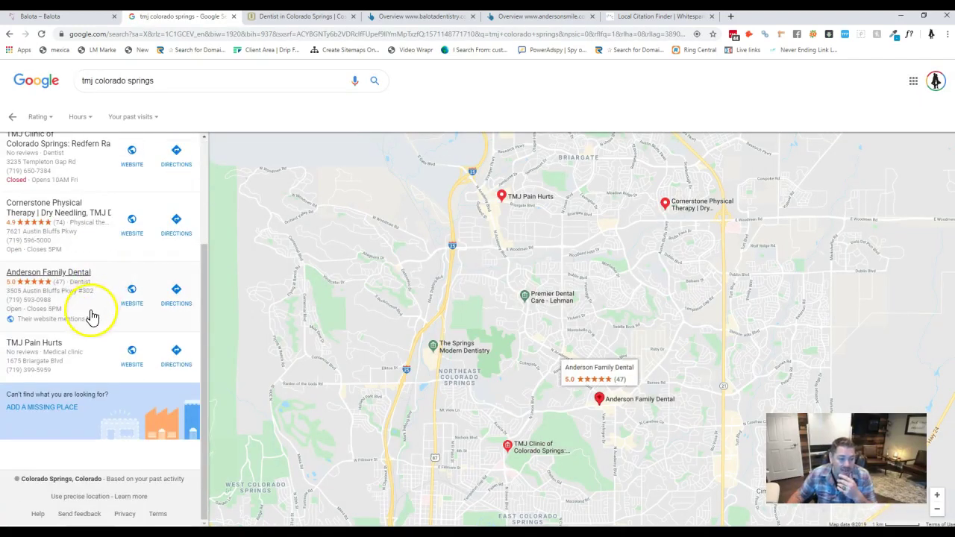
- Compare the ratings and details of the businesses listed beside the map, from The Springs Modern Dentistry to TMJ Pain Hurts
{"action": "scroll", "coordinate": [89, 316], "scroll_direction": "up", "scroll_amount": 2}
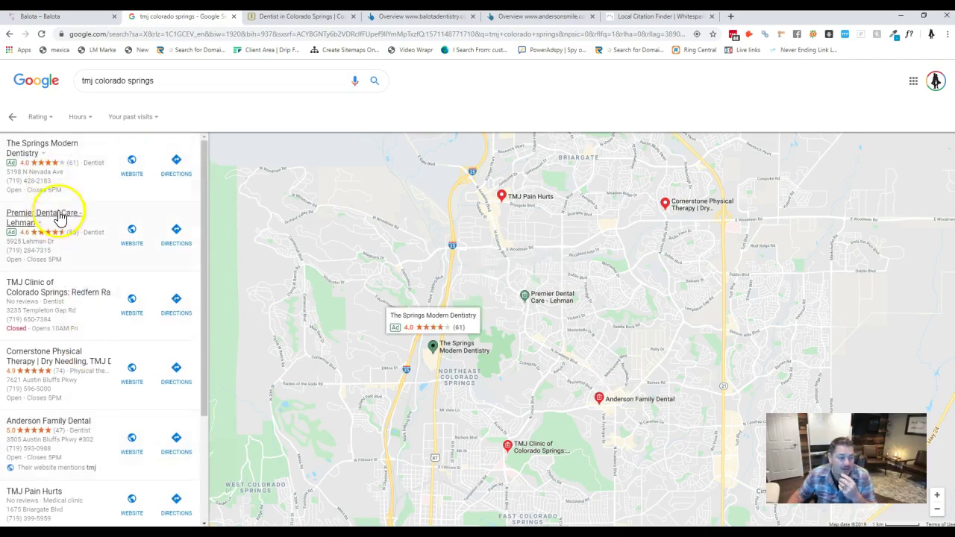
{"action": "scroll", "coordinate": [47, 271], "scroll_direction": "down", "scroll_amount": 2}
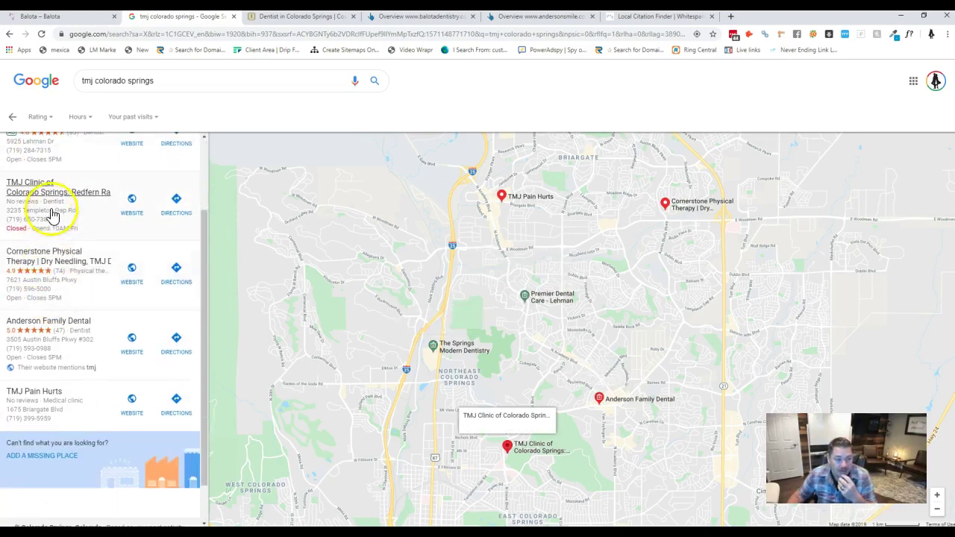
{"action": "scroll", "coordinate": [60, 393], "scroll_direction": "down", "scroll_amount": 1}
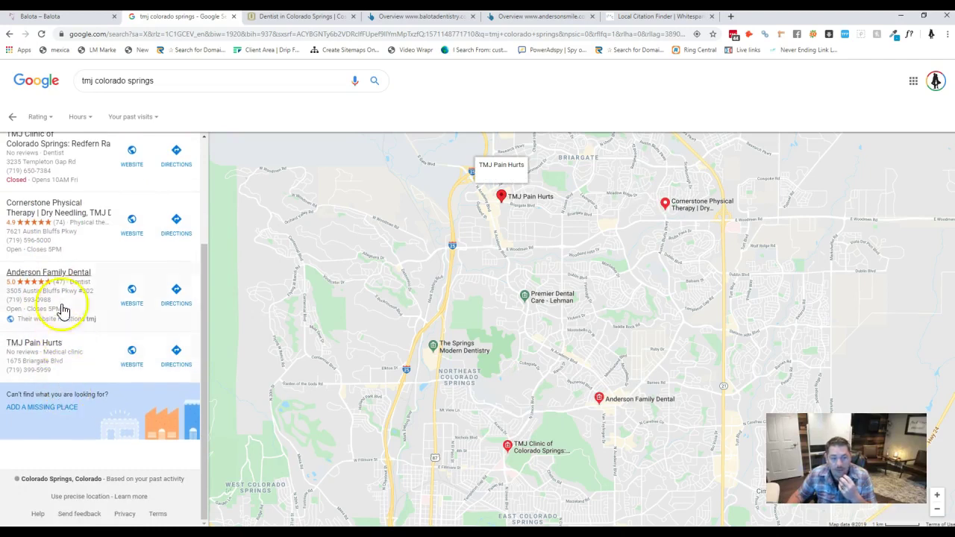
{"action": "scroll", "coordinate": [67, 187], "scroll_direction": "up", "scroll_amount": 1}
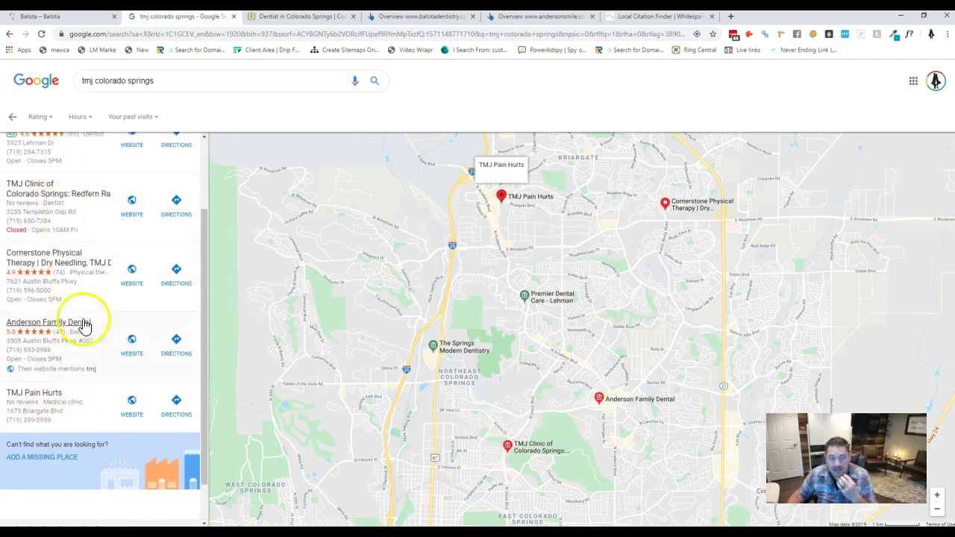
{"action": "scroll", "coordinate": [68, 417], "scroll_direction": "down", "scroll_amount": 1}
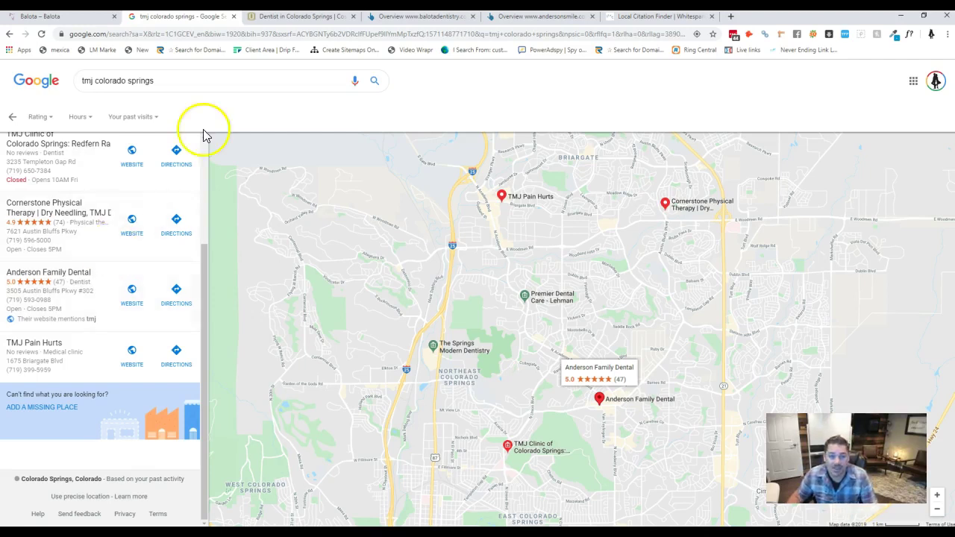
{"action": "scroll", "coordinate": [75, 253], "scroll_direction": "up", "scroll_amount": 3}
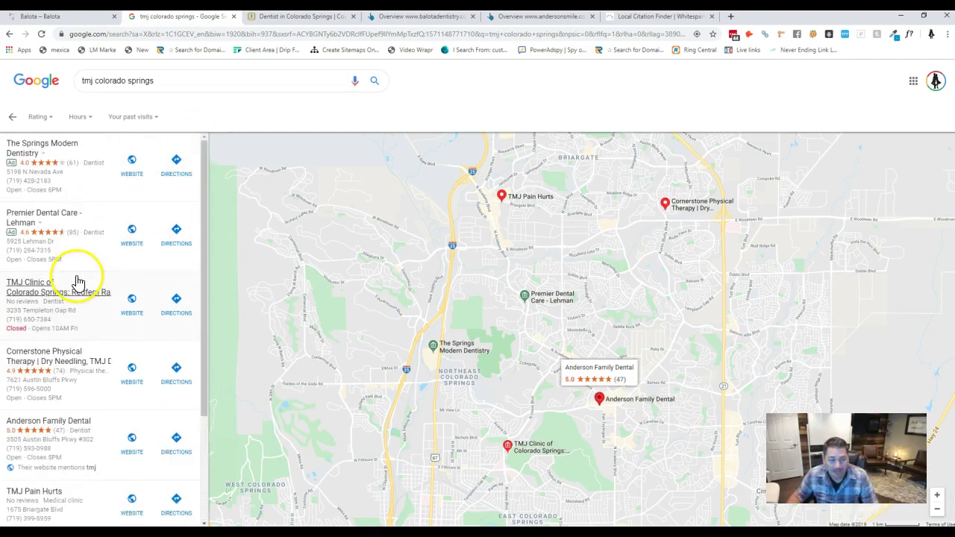
{"action": "left_click", "coordinate": [287, 17]}
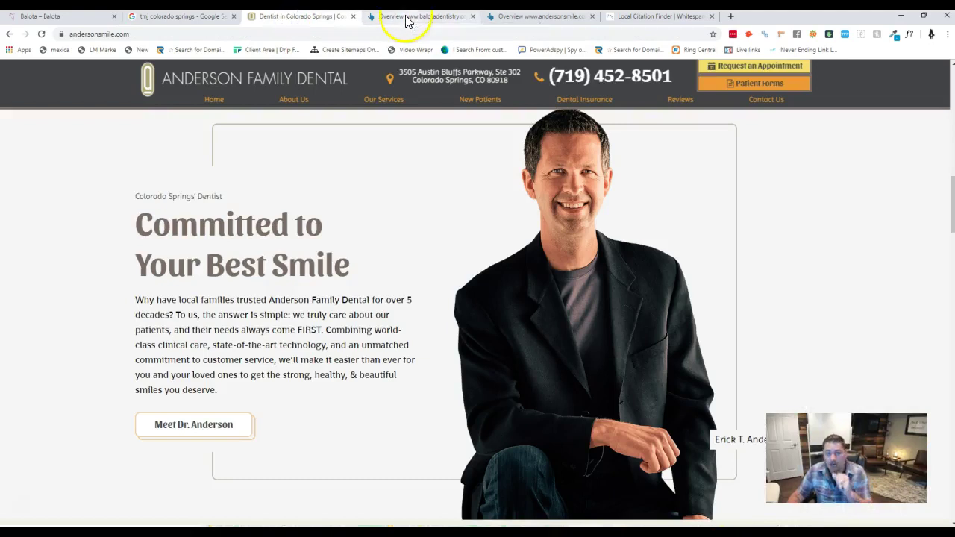
{"action": "left_click", "coordinate": [408, 16]}
{"action": "left_click", "coordinate": [283, 16]}
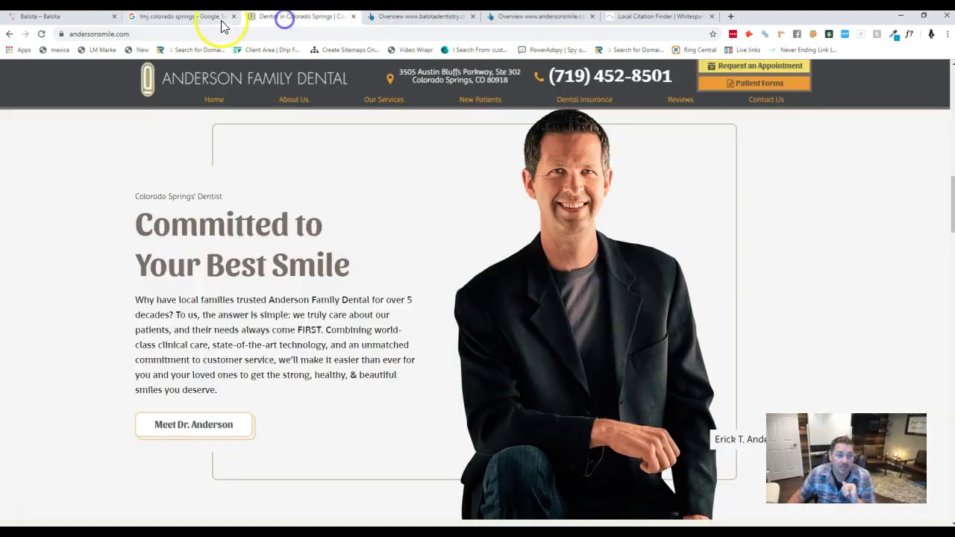
{"action": "left_click", "coordinate": [192, 16]}
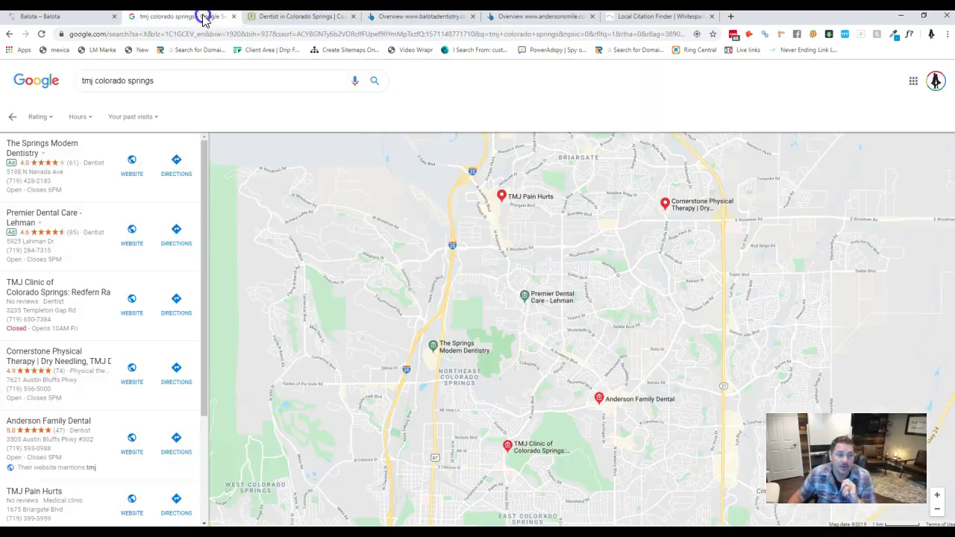
- Leave the expanded map list and examine the organic website results for "tmj colorado springs"
{"action": "left_click", "coordinate": [12, 117]}
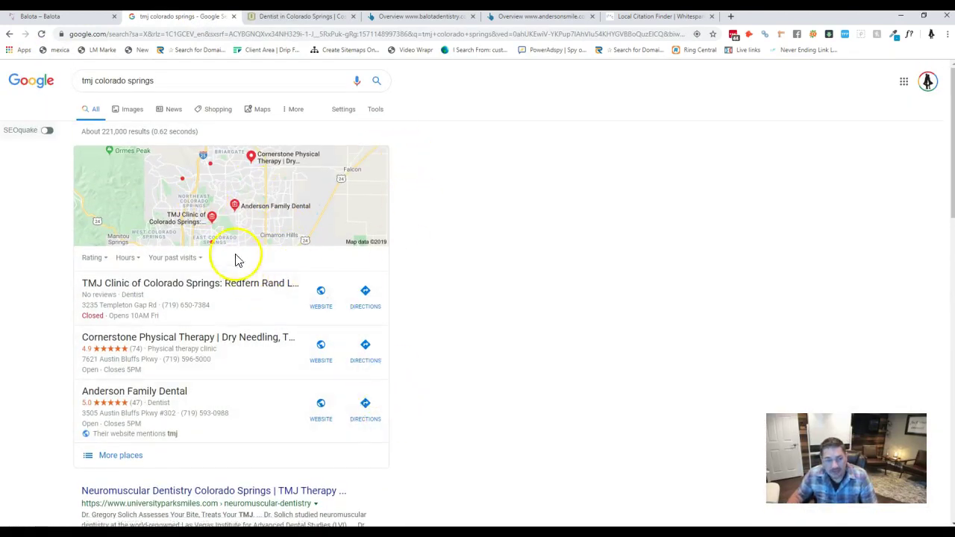
{"action": "scroll", "coordinate": [348, 388], "scroll_direction": "down", "scroll_amount": 3}
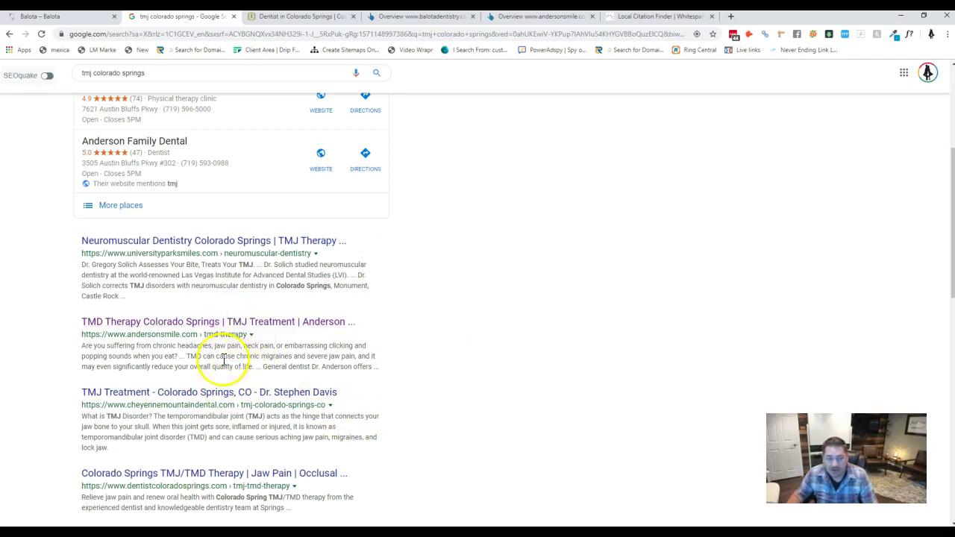
- Open the organic keywords report for balotadentistry.com in Ahrefs and check the volume and traffic of its top keywords, including "tooth infection"
{"action": "left_click", "coordinate": [411, 17]}
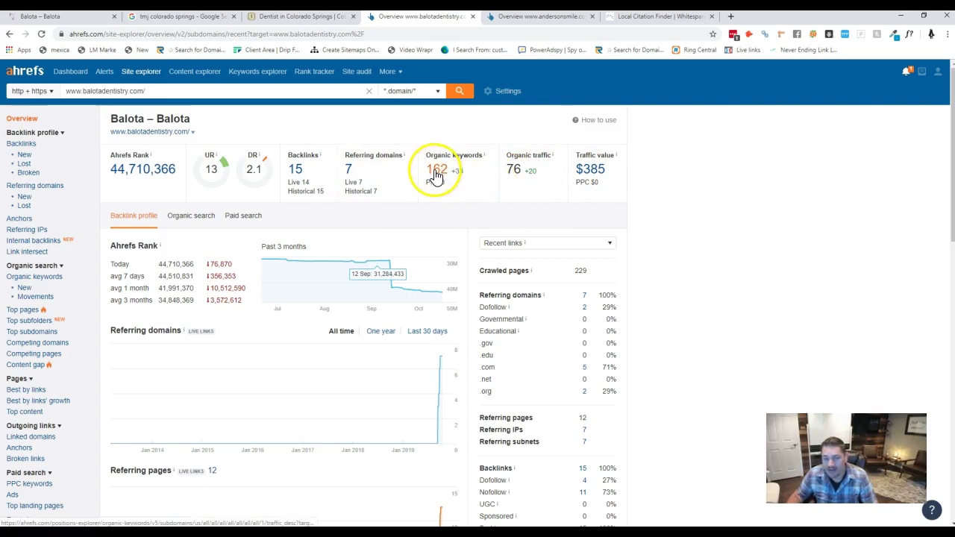
{"action": "left_click", "coordinate": [437, 174]}
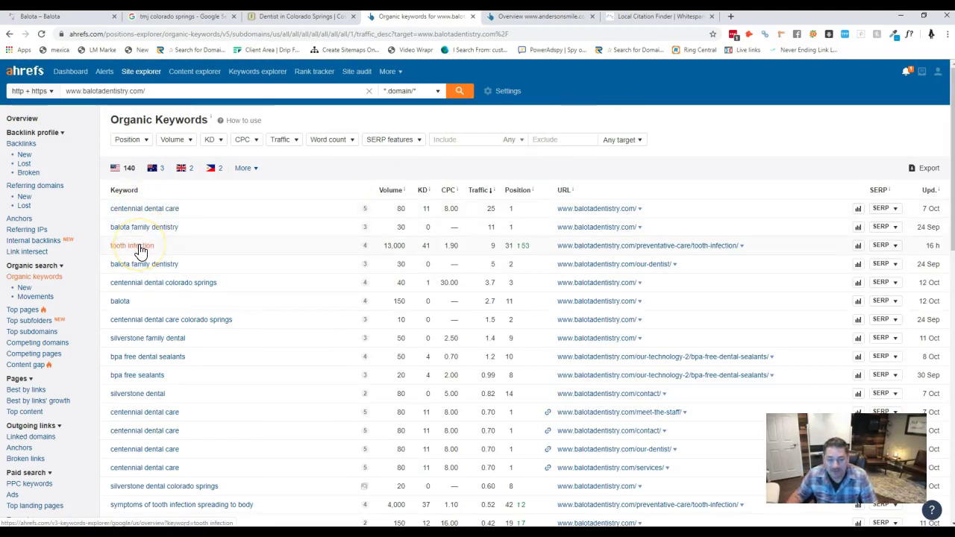
{"action": "double_click", "coordinate": [393, 245]}
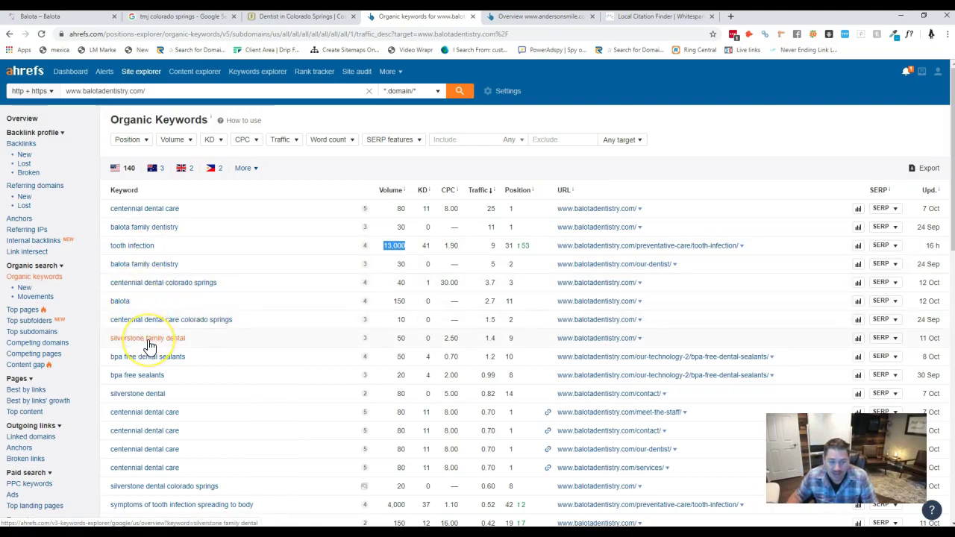
{"action": "scroll", "coordinate": [149, 346], "scroll_direction": "down", "scroll_amount": 1}
{"action": "left_click", "coordinate": [162, 293]}
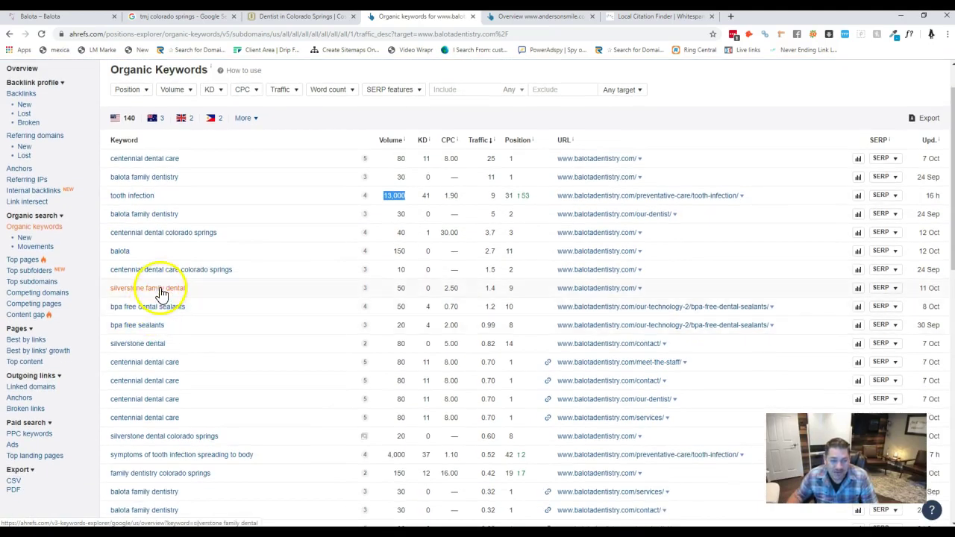
{"action": "left_click", "coordinate": [494, 161]}
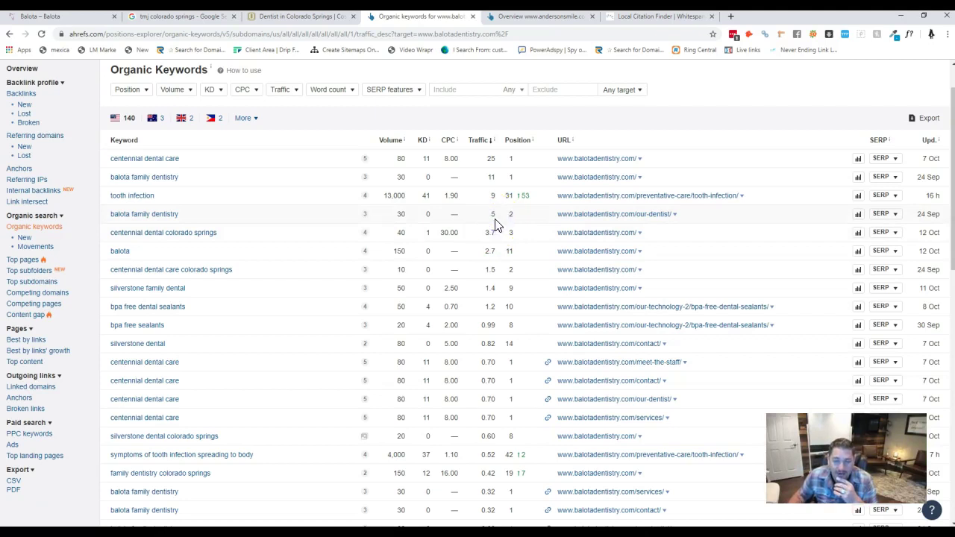
- Find the keyword "family dentistry colorado springs" further down Balota's report and check its search volume and ranking position
{"action": "scroll", "coordinate": [498, 237], "scroll_direction": "down", "scroll_amount": 1}
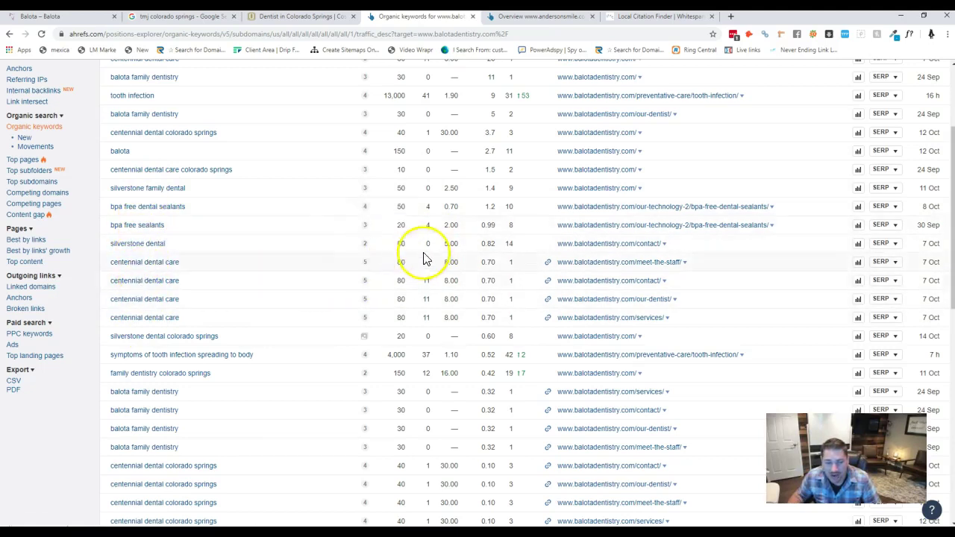
{"action": "scroll", "coordinate": [424, 284], "scroll_direction": "down", "scroll_amount": 1}
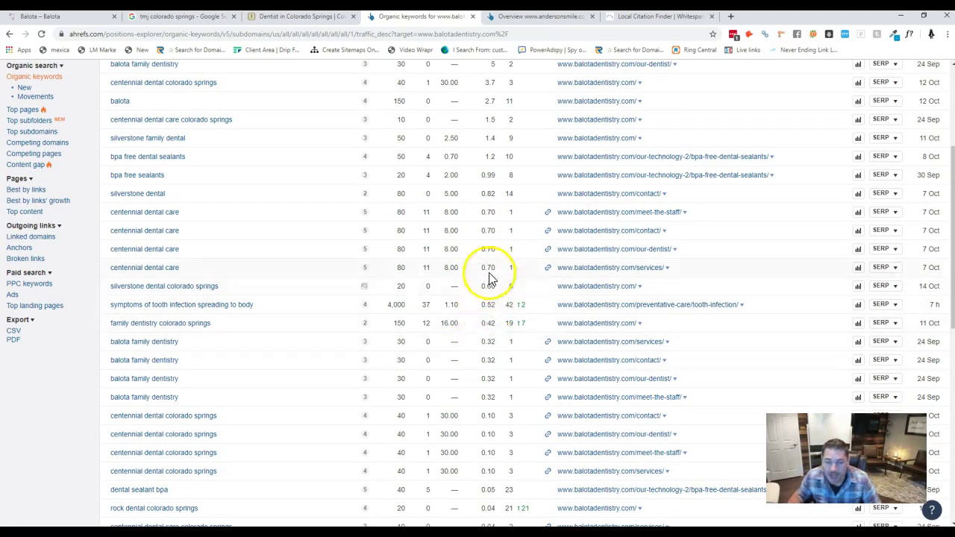
{"action": "scroll", "coordinate": [463, 344], "scroll_direction": "down", "scroll_amount": 2}
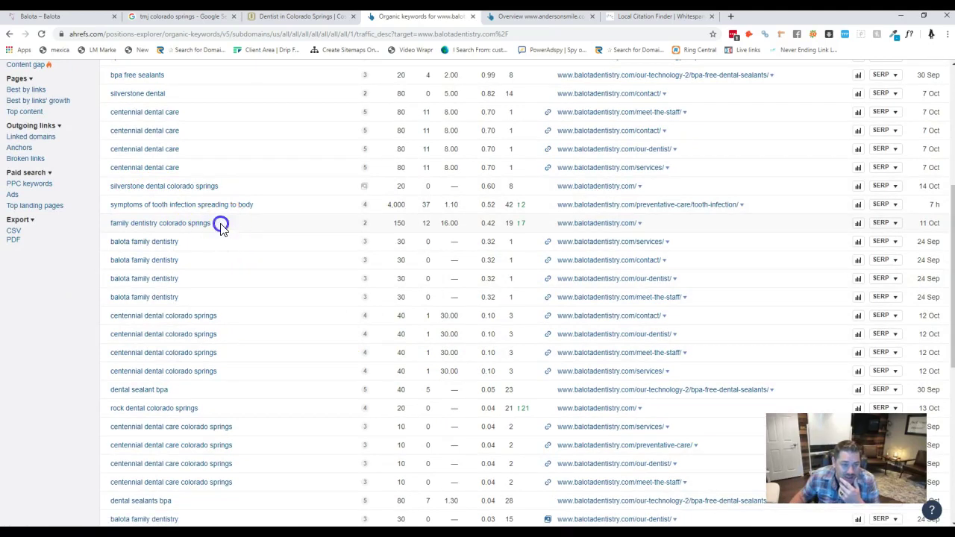
{"action": "left_click_drag", "start_coordinate": [221, 227], "coordinate": [106, 230]}
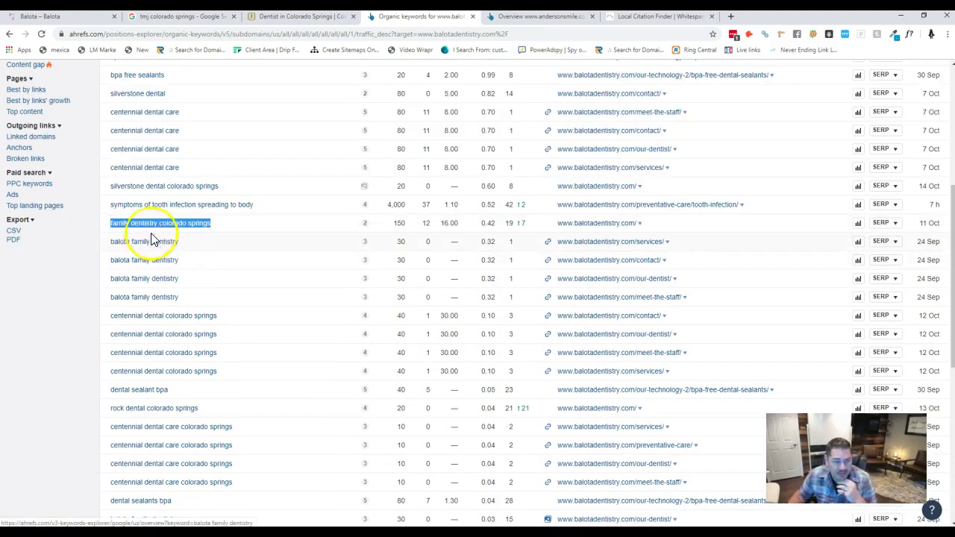
{"action": "left_click", "coordinate": [400, 220]}
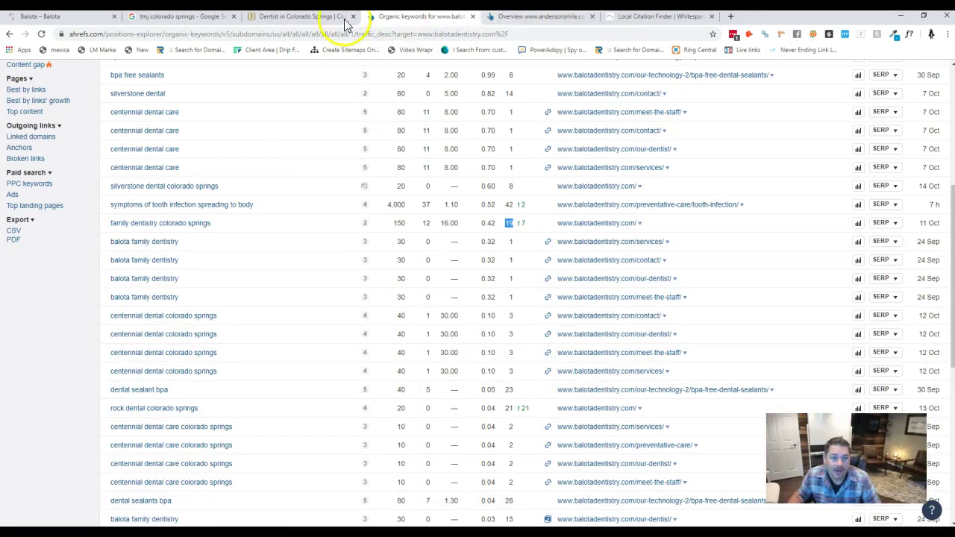
- Open the organic keywords report for andersonsmile.com and check volume, traffic and position for keywords such as "teeth whitening colorado springs"
{"action": "left_click", "coordinate": [299, 17]}
{"action": "left_click", "coordinate": [530, 20]}
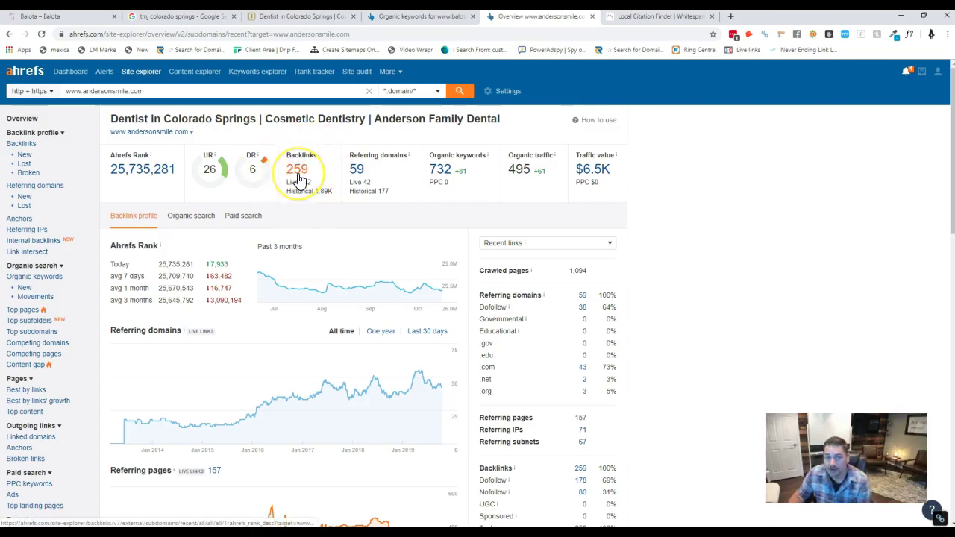
{"action": "left_click", "coordinate": [441, 171]}
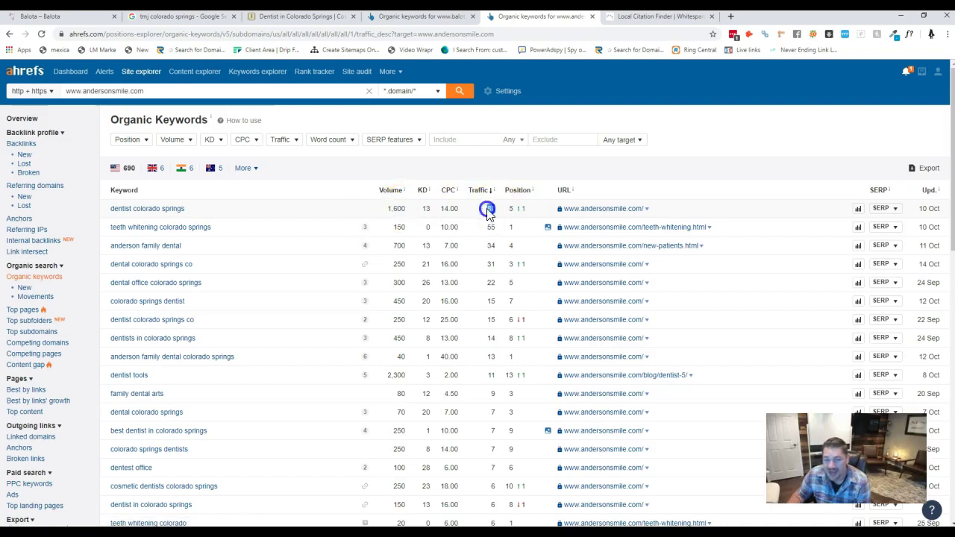
{"action": "left_click", "coordinate": [534, 220]}
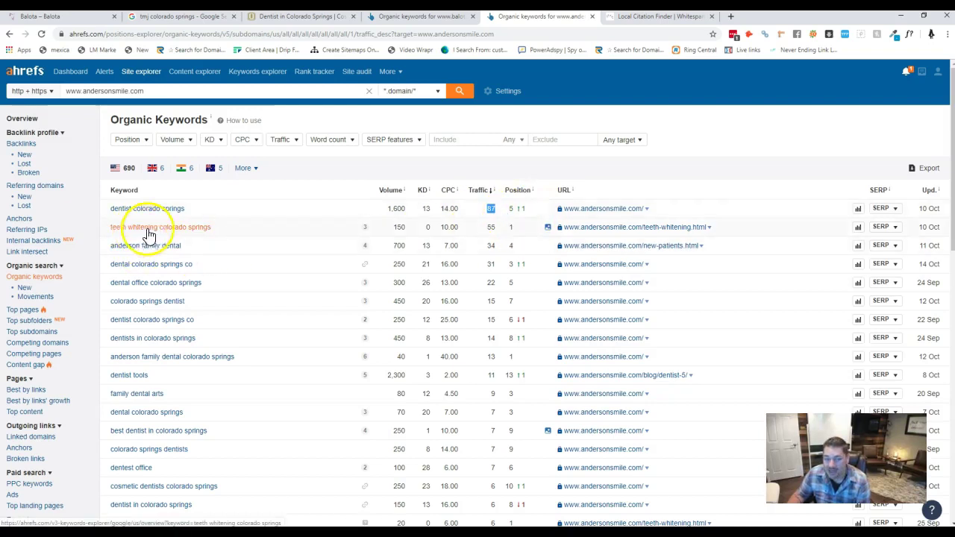
{"action": "left_click", "coordinate": [409, 233]}
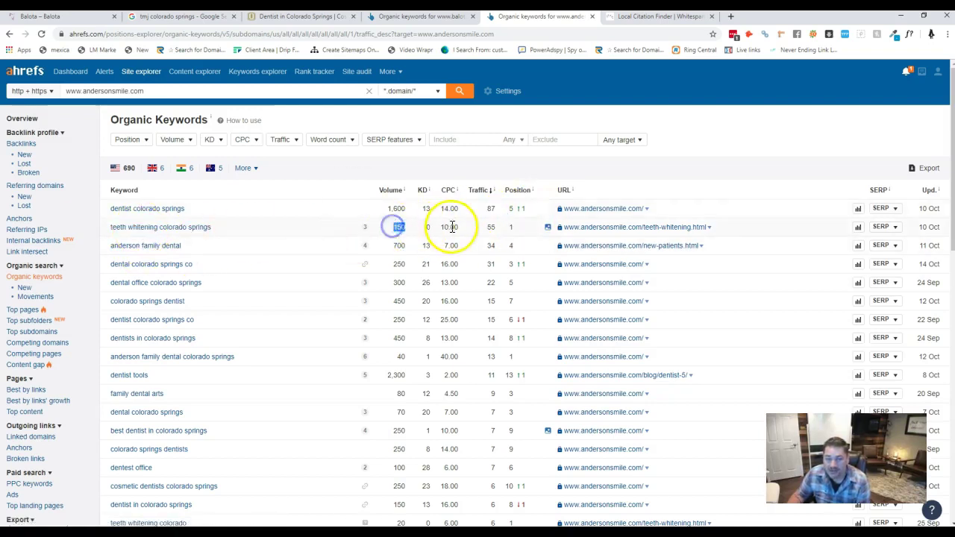
{"action": "double_click", "coordinate": [508, 228]}
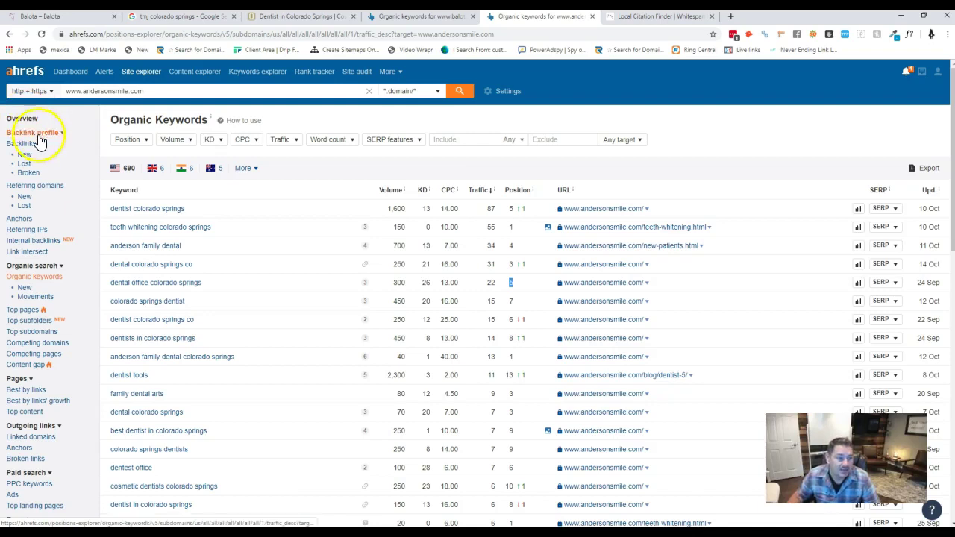
- Return both Ahrefs reports to their overviews and compare the backlinks, referring domains and organic traffic of Balota and Anderson
{"action": "left_click", "coordinate": [22, 119]}
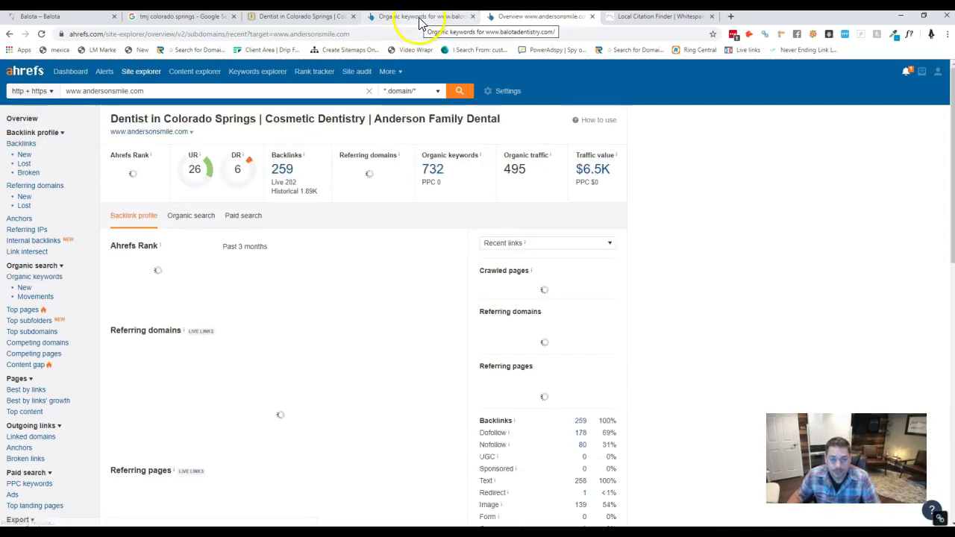
{"action": "left_click", "coordinate": [419, 17]}
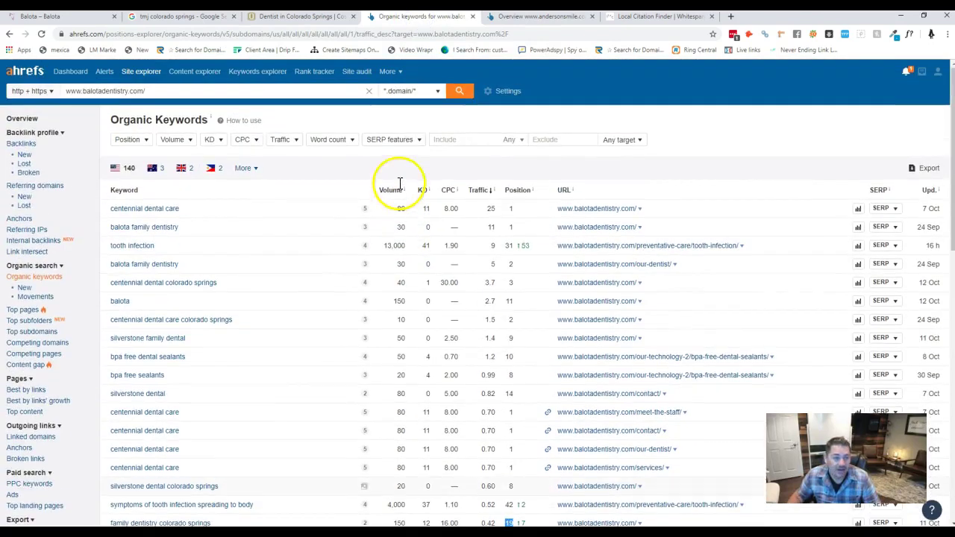
{"action": "left_click", "coordinate": [21, 119]}
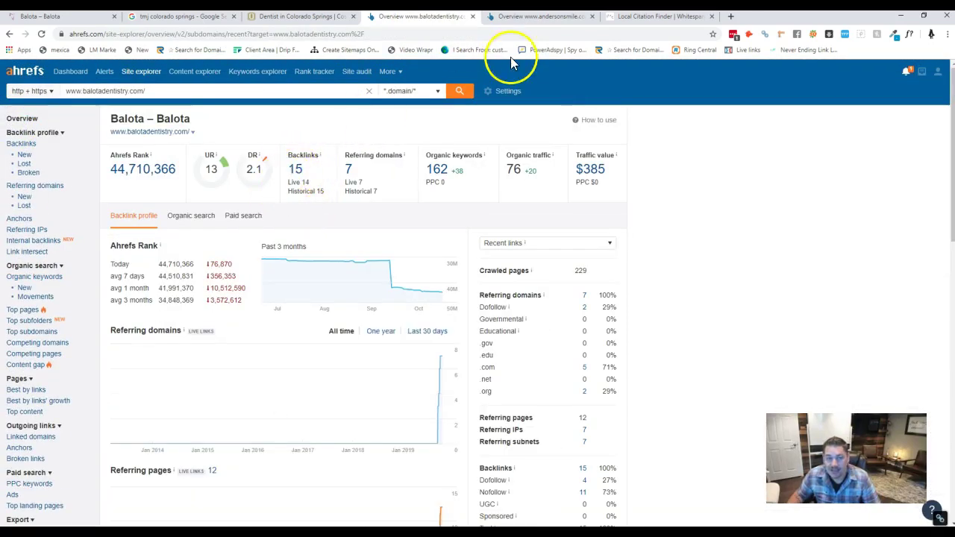
{"action": "left_click", "coordinate": [513, 15]}
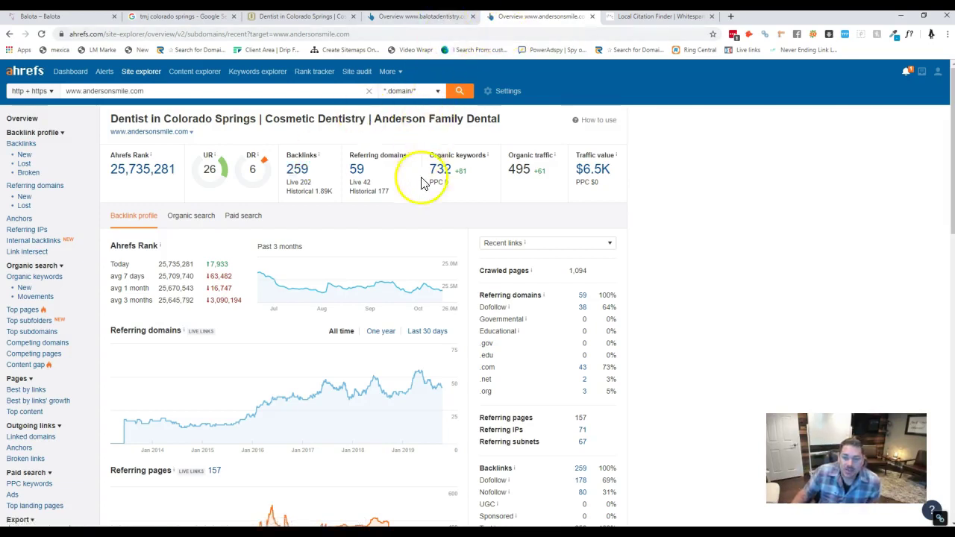
- Go back to the "tmj colorado springs" Google results and review both the organic listings and the local map listings
{"action": "left_click", "coordinate": [177, 18]}
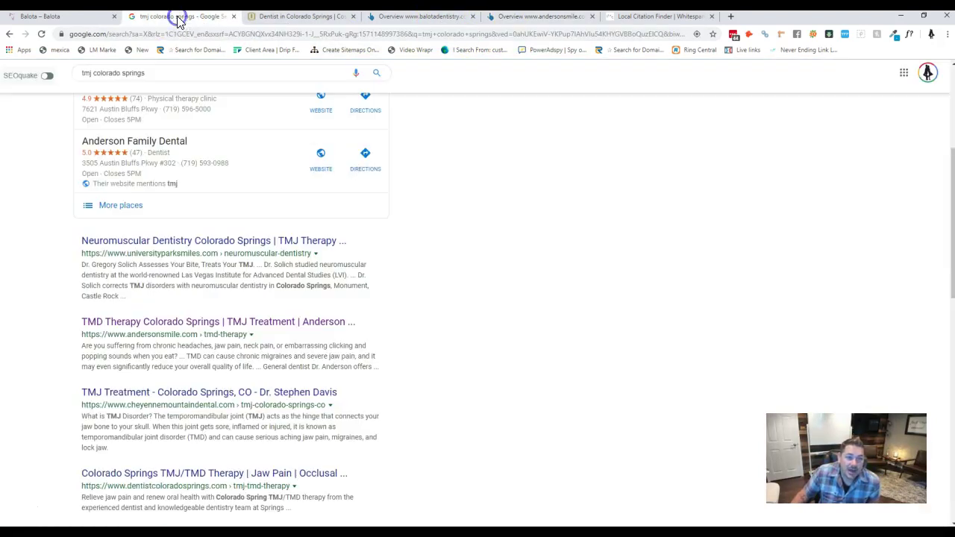
{"action": "scroll", "coordinate": [186, 219], "scroll_direction": "up", "scroll_amount": 3}
{"action": "scroll", "coordinate": [198, 291], "scroll_direction": "down", "scroll_amount": 1}
{"action": "scroll", "coordinate": [202, 309], "scroll_direction": "down", "scroll_amount": 3}
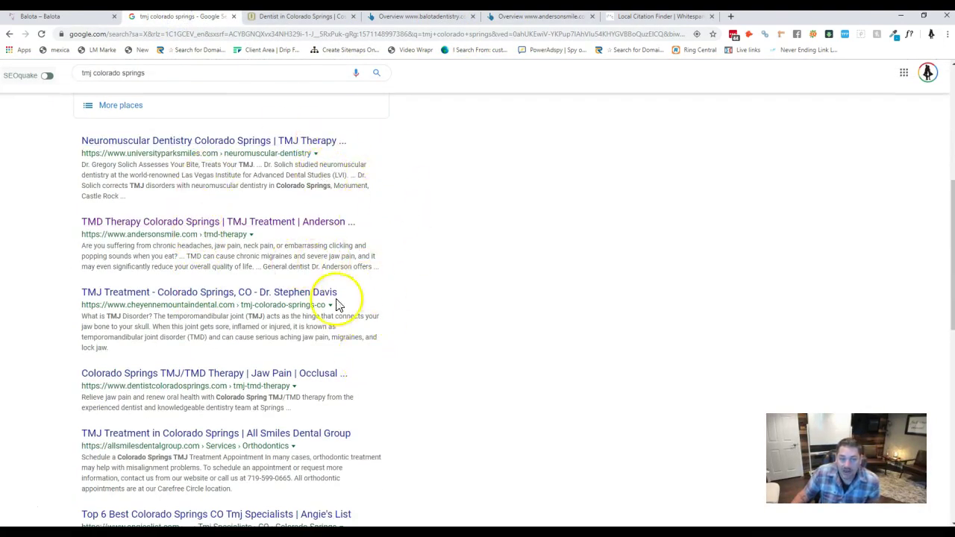
{"action": "scroll", "coordinate": [321, 306], "scroll_direction": "up", "scroll_amount": 5}
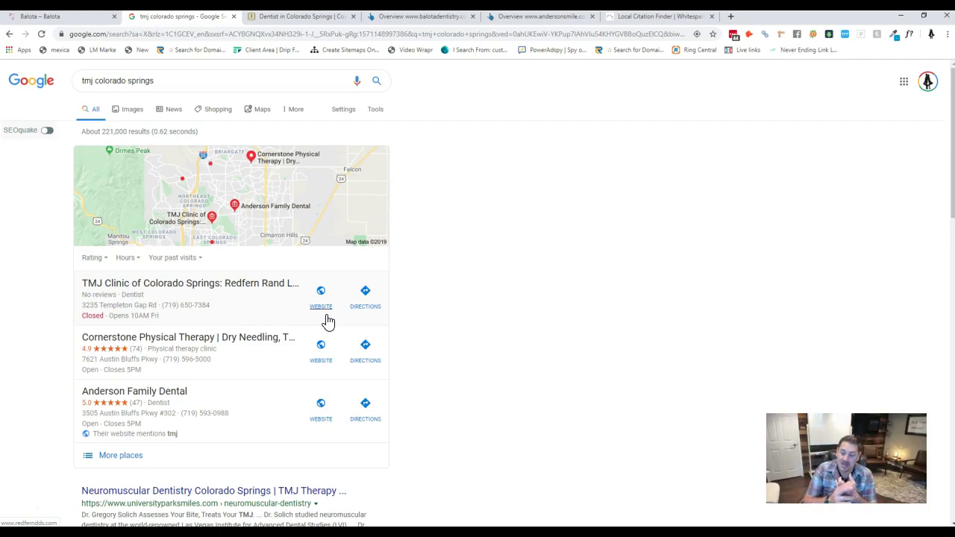
- Switch to Whitespark's Local Citation Finder and compare the citation source counts of Balota Family Dentistry and Anderson Family Dental
{"action": "left_click", "coordinate": [643, 17]}
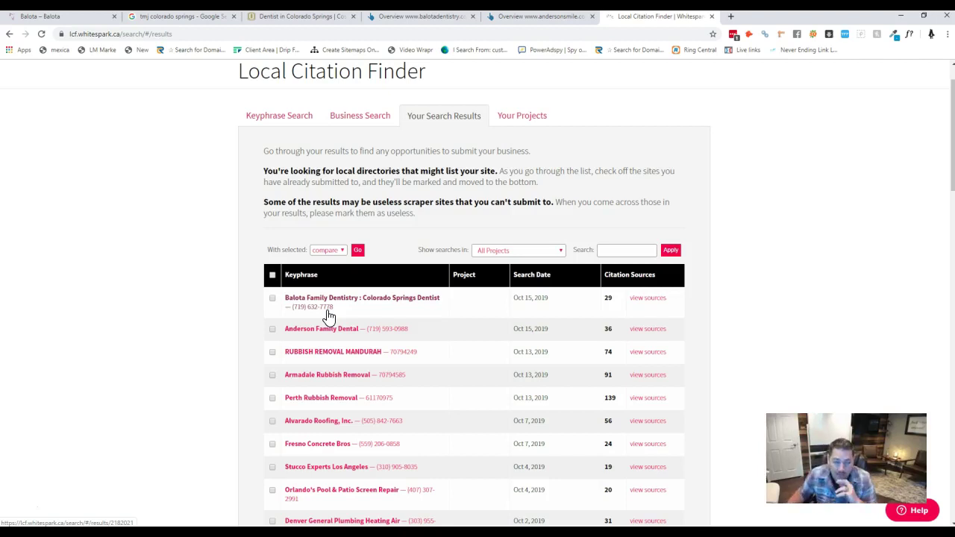
{"action": "left_click", "coordinate": [604, 298]}
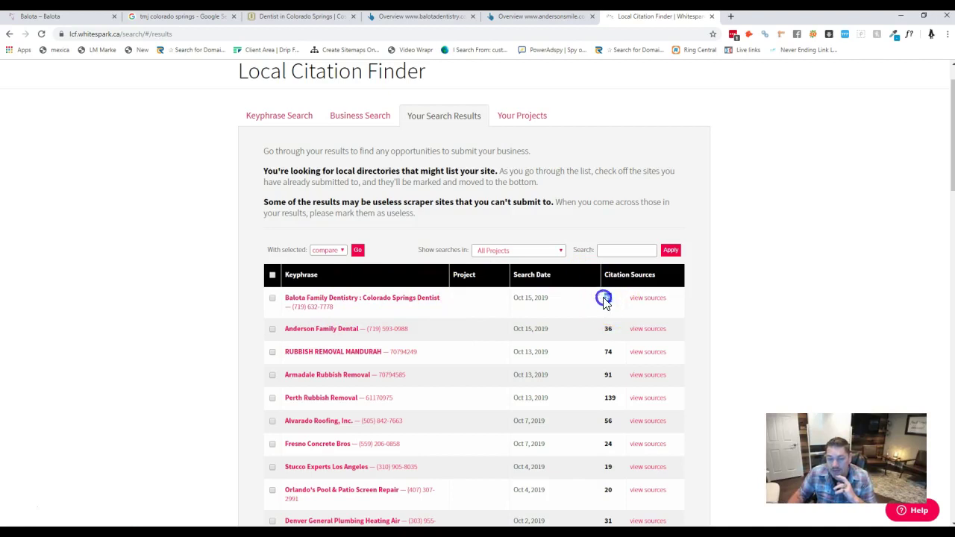
{"action": "double_click", "coordinate": [605, 298]}
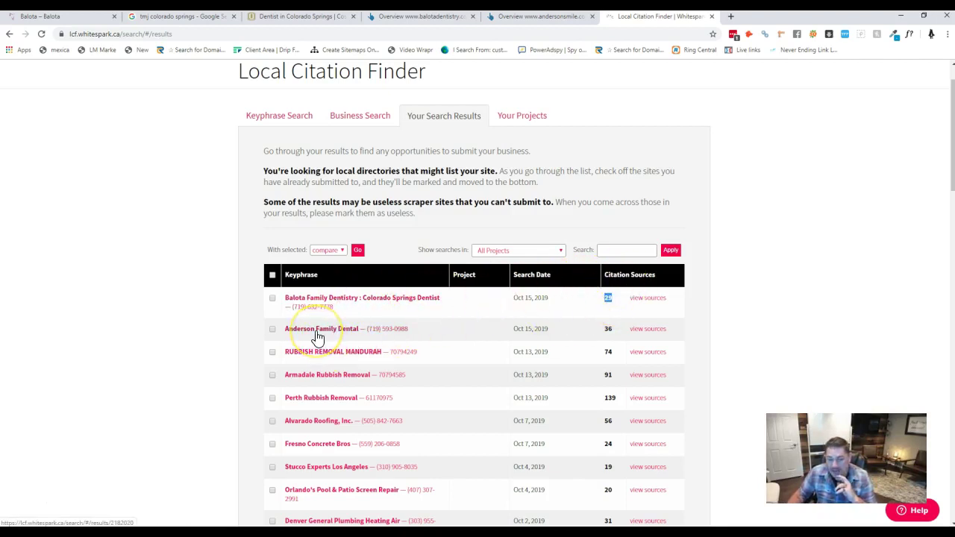
{"action": "double_click", "coordinate": [604, 328]}
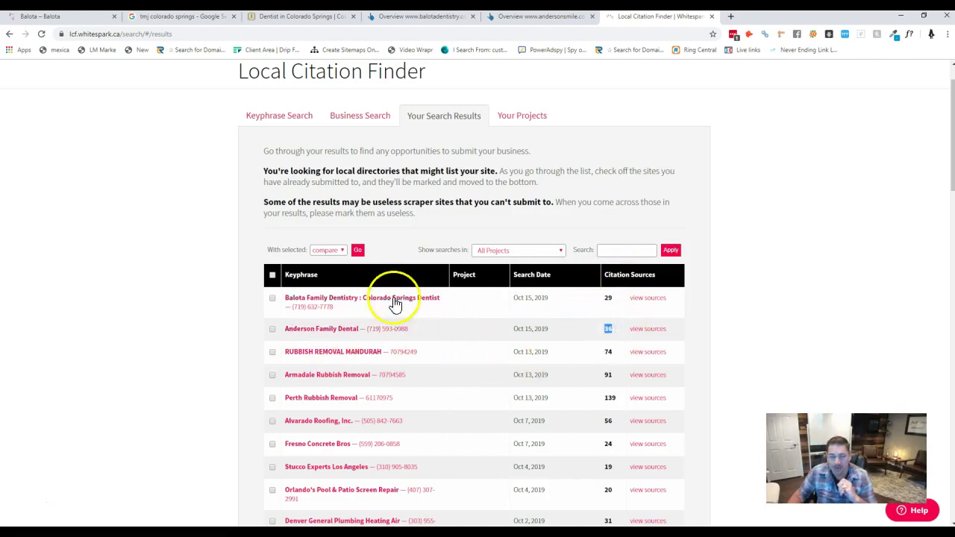
- Open Anderson Family Dental's citation sources and review the listed directories, submission links and domain authority
{"action": "left_click", "coordinate": [638, 330]}
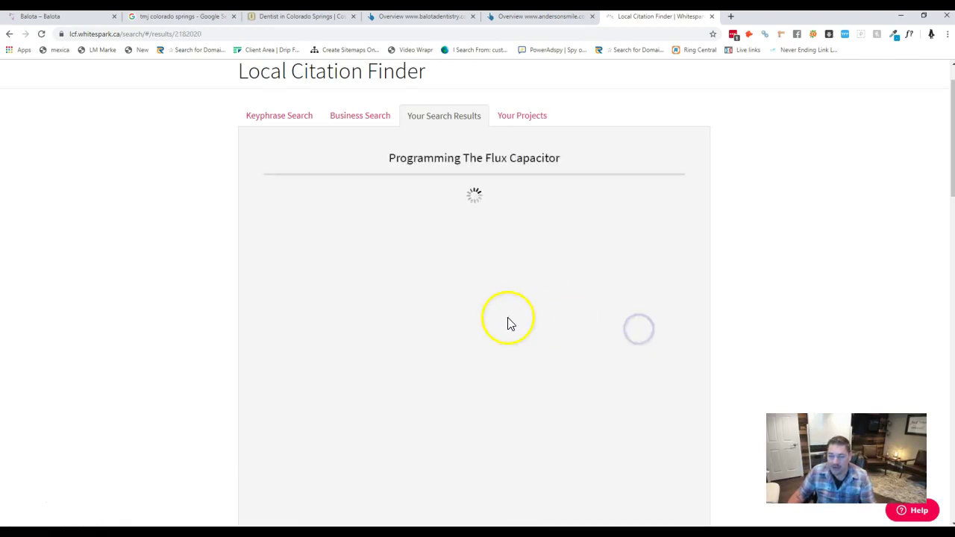
{"action": "scroll", "coordinate": [467, 312], "scroll_direction": "down", "scroll_amount": 2}
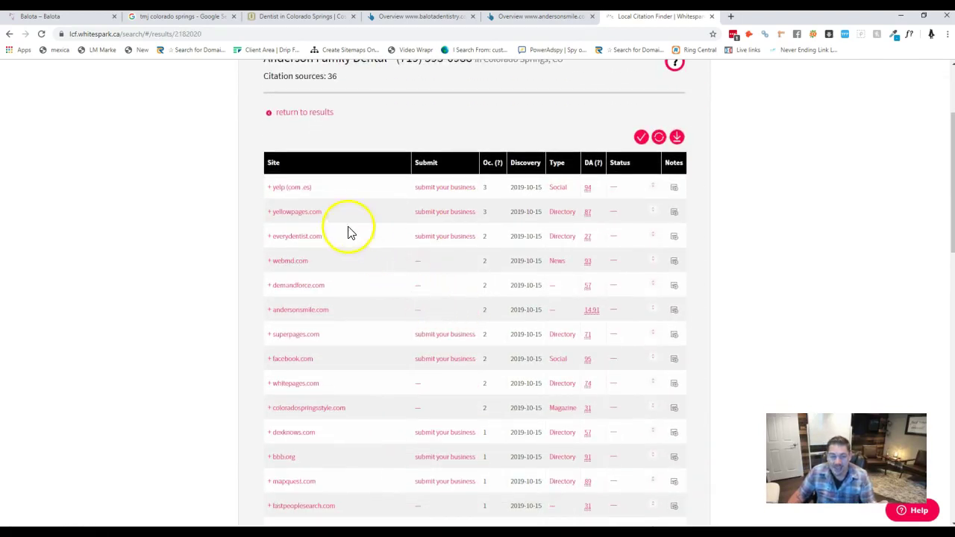
{"action": "scroll", "coordinate": [304, 183], "scroll_direction": "down", "scroll_amount": 5}
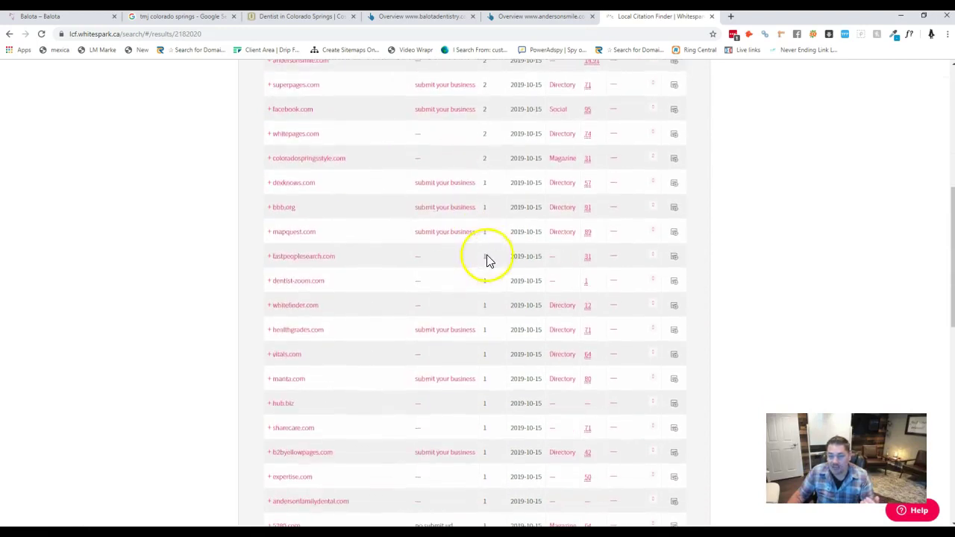
{"action": "scroll", "coordinate": [508, 339], "scroll_direction": "down", "scroll_amount": 2}
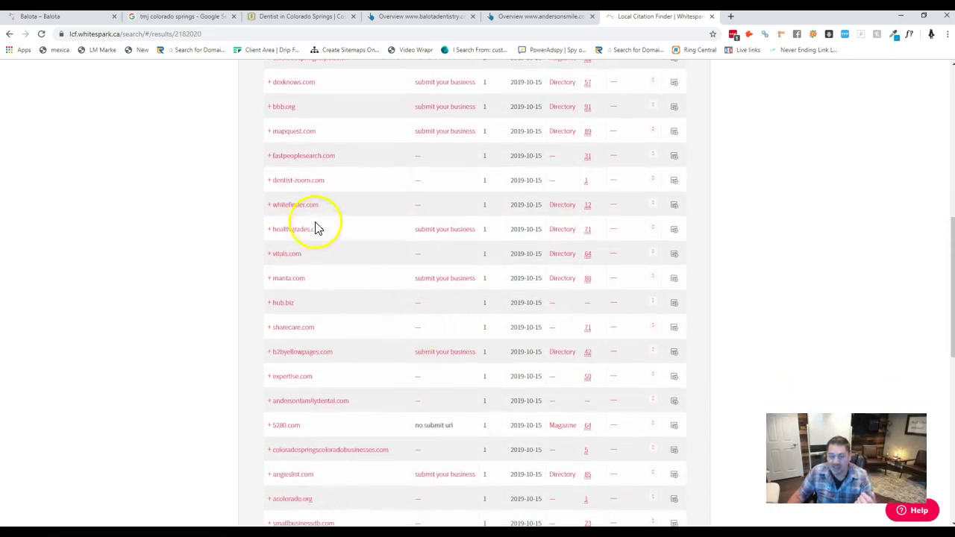
{"action": "scroll", "coordinate": [462, 270], "scroll_direction": "down", "scroll_amount": 2}
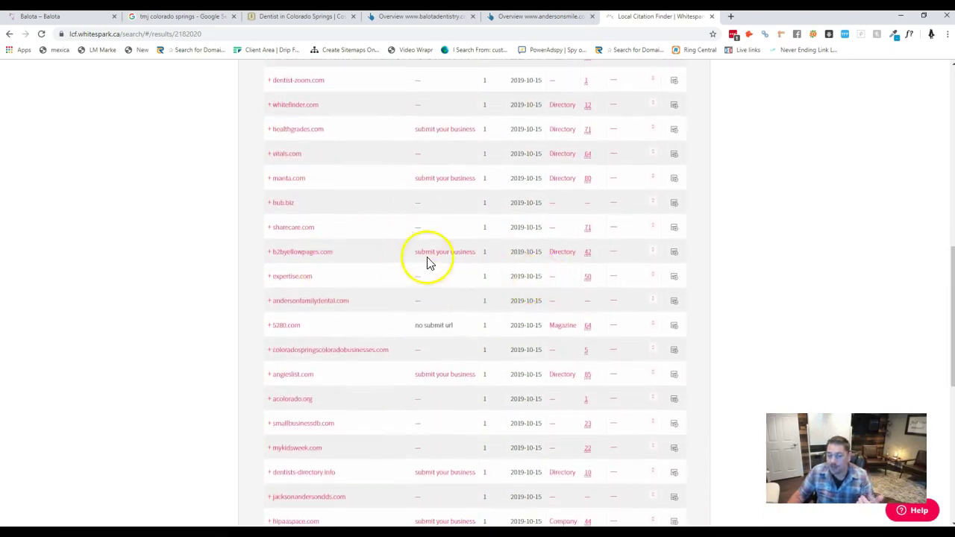
{"action": "scroll", "coordinate": [426, 262], "scroll_direction": "down", "scroll_amount": 5}
{"action": "scroll", "coordinate": [332, 224], "scroll_direction": "up", "scroll_amount": 15}
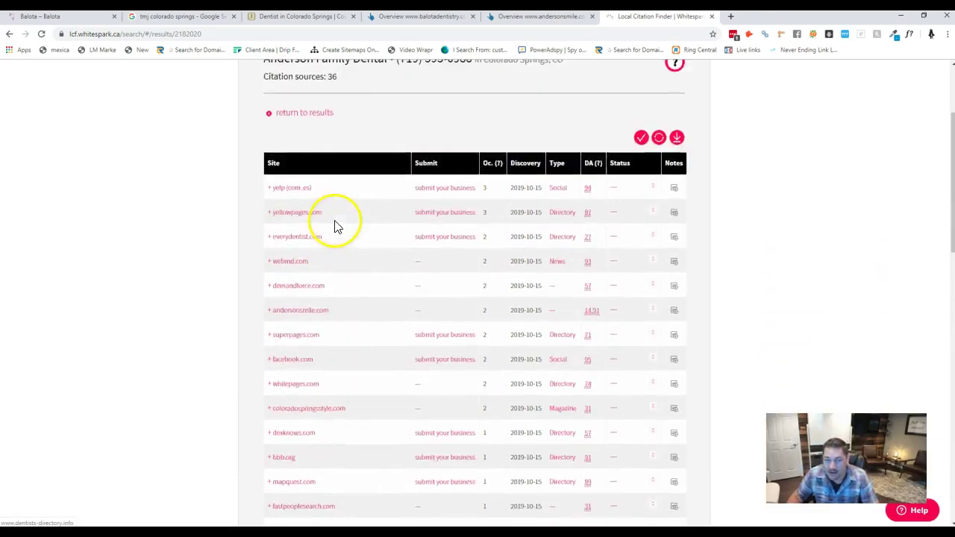
{"action": "scroll", "coordinate": [368, 313], "scroll_direction": "down", "scroll_amount": 3}
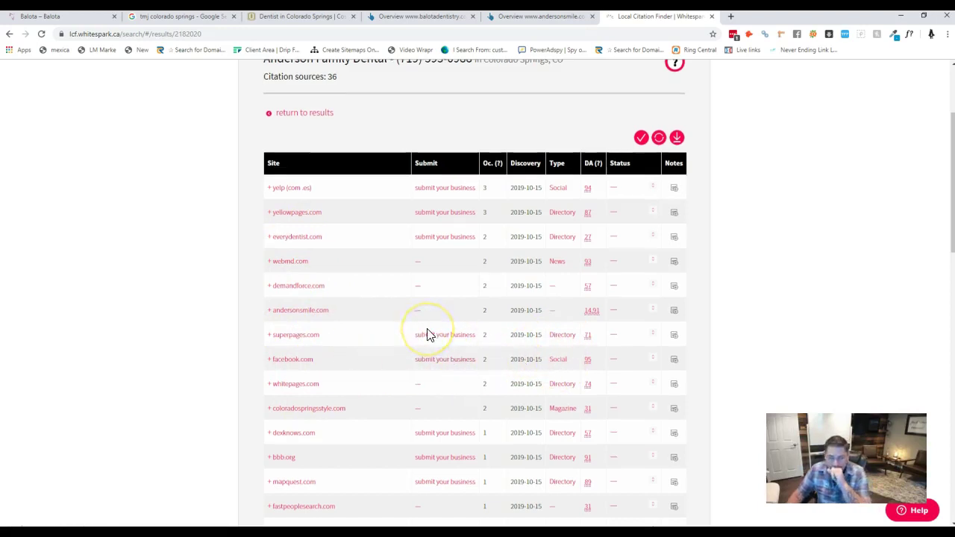
{"action": "scroll", "coordinate": [428, 335], "scroll_direction": "up", "scroll_amount": 2}
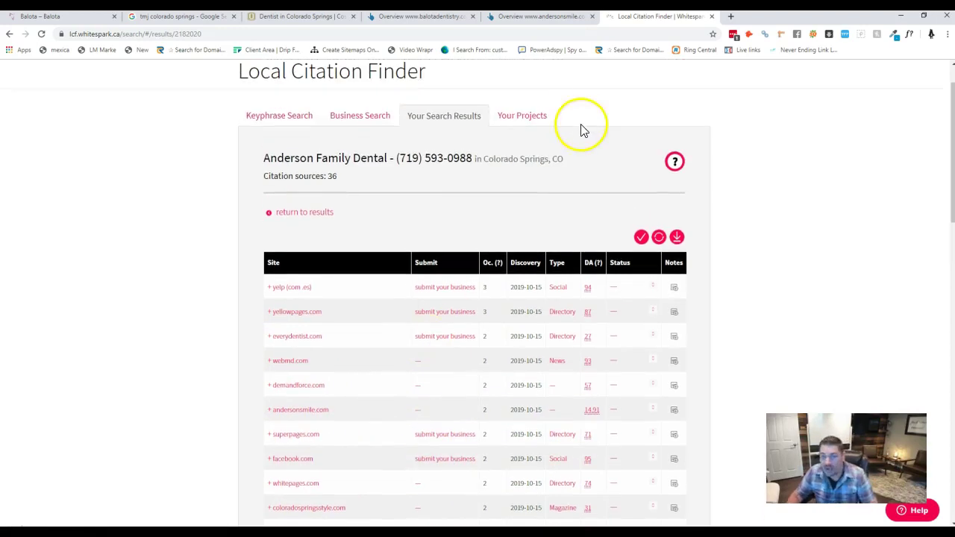
- Switch to Ahrefs, open the backlinks report for andersonsmile.com and examine the referring pages and their domain ratings
{"action": "left_click", "coordinate": [551, 17]}
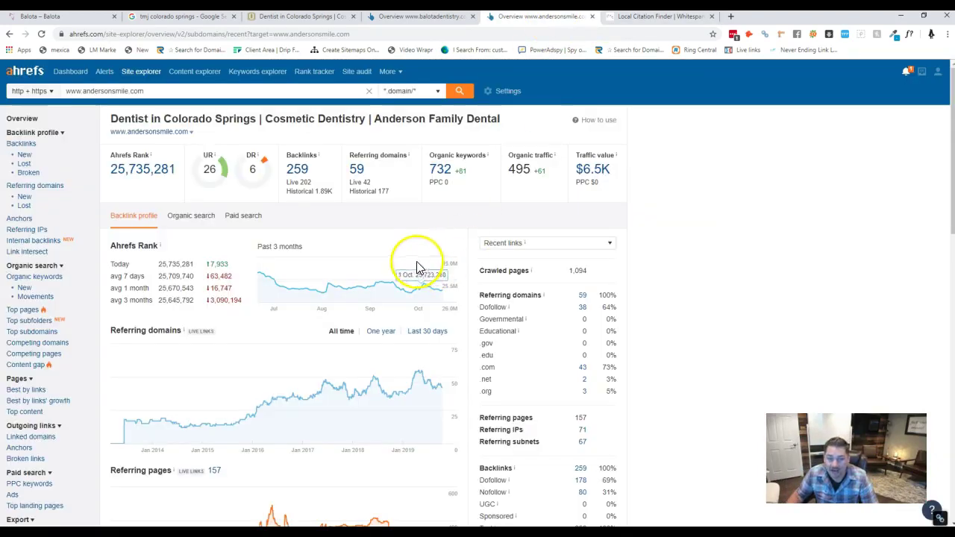
{"action": "left_click", "coordinate": [298, 177]}
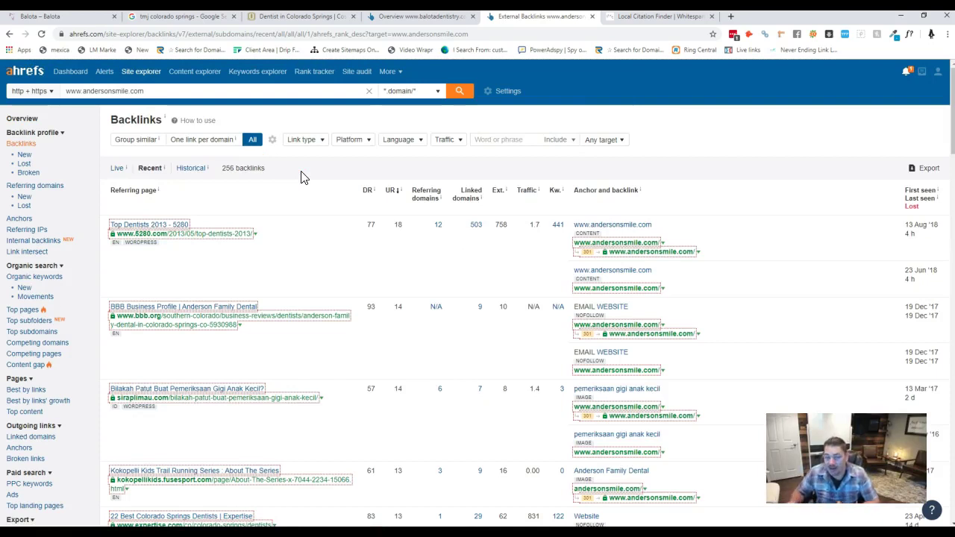
{"action": "scroll", "coordinate": [181, 284], "scroll_direction": "down", "scroll_amount": 2}
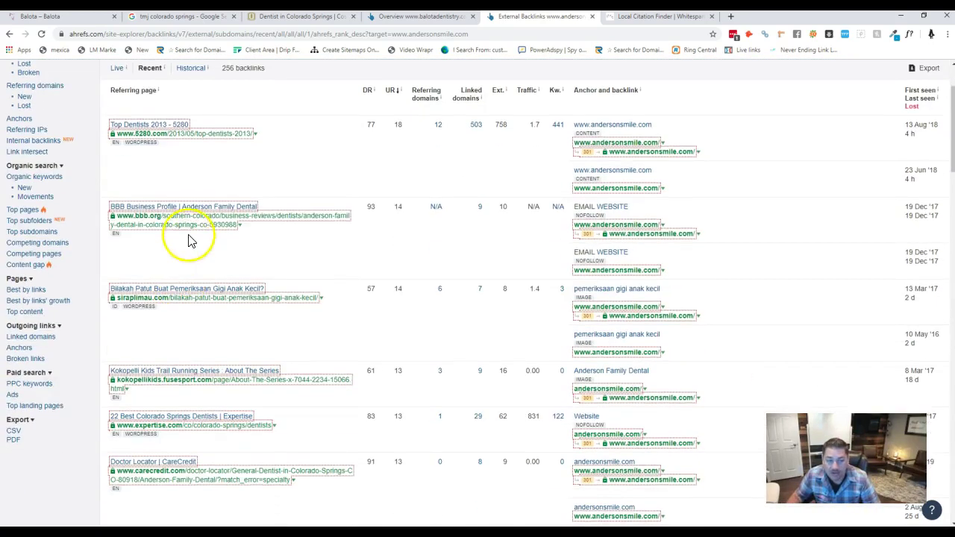
{"action": "scroll", "coordinate": [191, 224], "scroll_direction": "down", "scroll_amount": 2}
{"action": "scroll", "coordinate": [192, 206], "scroll_direction": "down", "scroll_amount": 3}
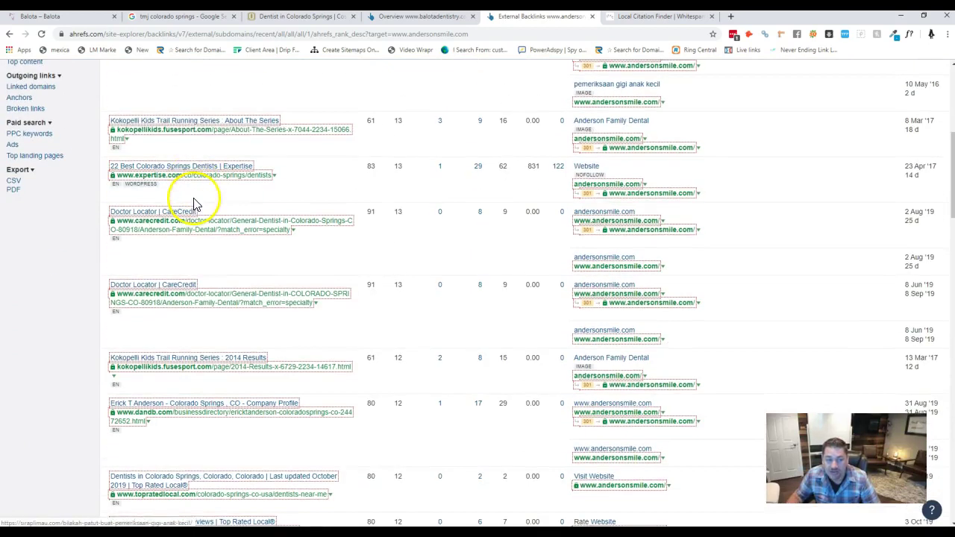
{"action": "scroll", "coordinate": [184, 182], "scroll_direction": "down", "scroll_amount": 3}
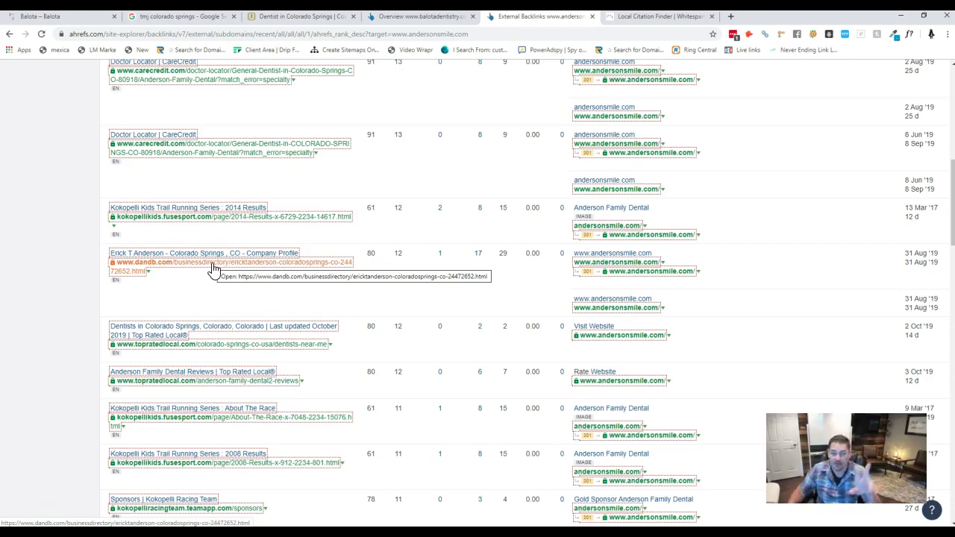
{"action": "scroll", "coordinate": [366, 214], "scroll_direction": "up", "scroll_amount": 10}
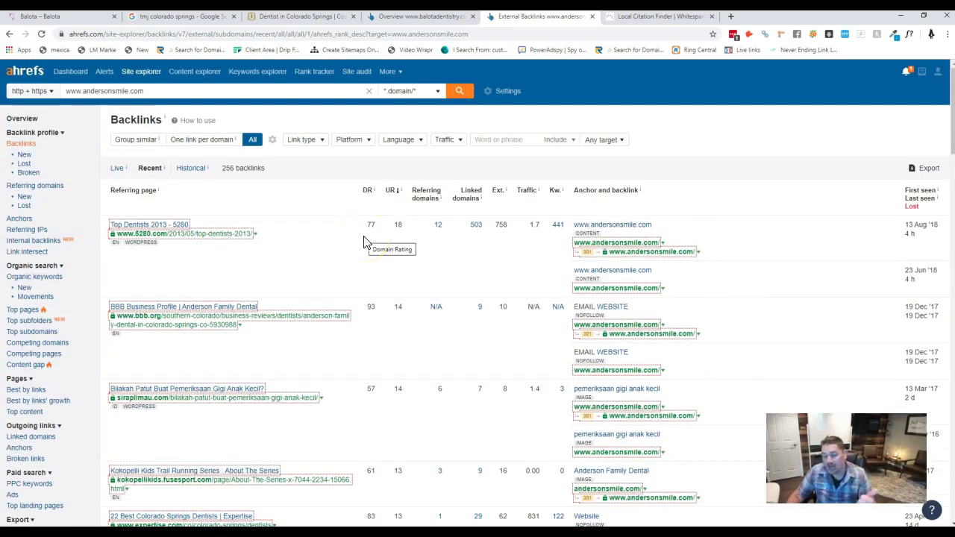
- Check Balota's homepage and compare its Ahrefs overview with Anderson's, returning the Anderson report to its overview
{"action": "left_click", "coordinate": [65, 18]}
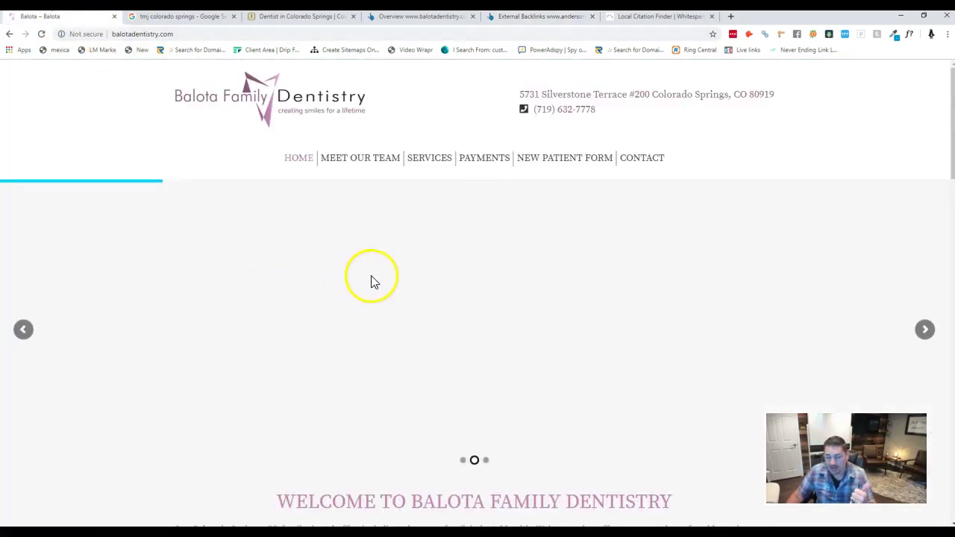
{"action": "scroll", "coordinate": [447, 268], "scroll_direction": "down", "scroll_amount": 1}
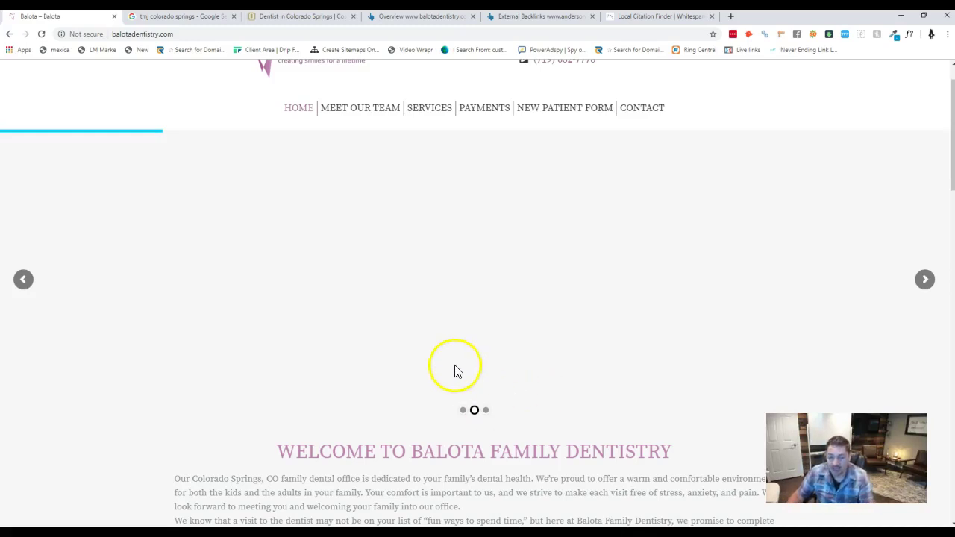
{"action": "left_click", "coordinate": [407, 16]}
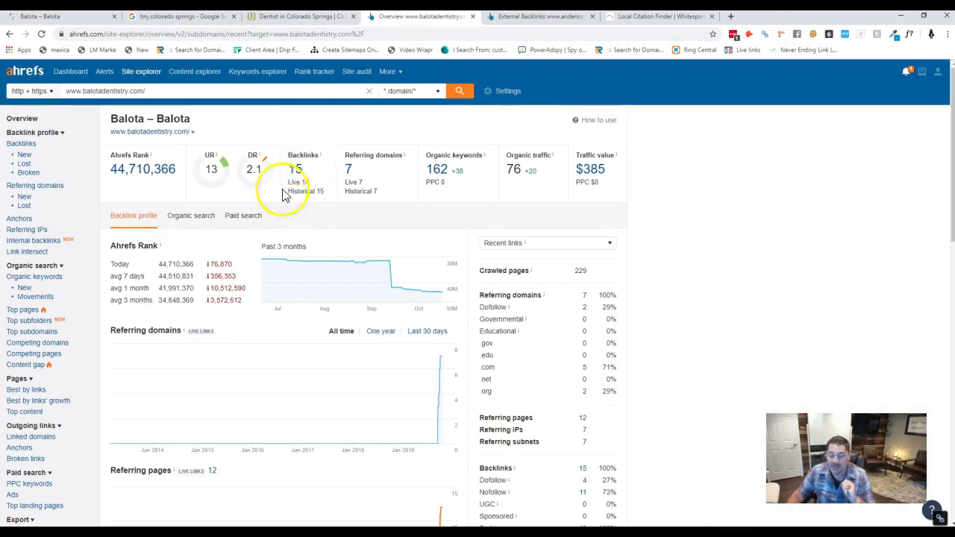
{"action": "left_click", "coordinate": [520, 16]}
{"action": "left_click", "coordinate": [22, 118]}
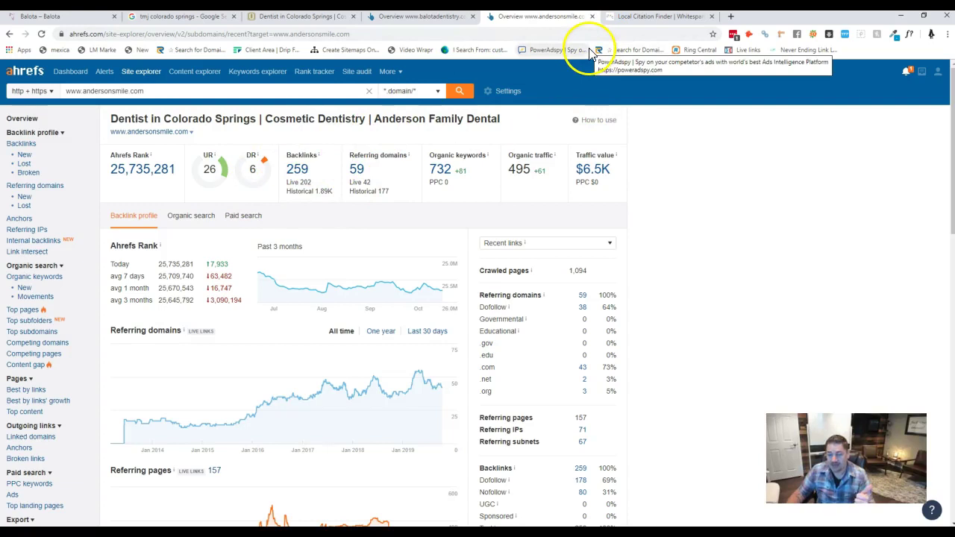
- Recheck Anderson's Whitespark citation list against the local map listings in the "tmj colorado springs" Google results
{"action": "left_click", "coordinate": [642, 20]}
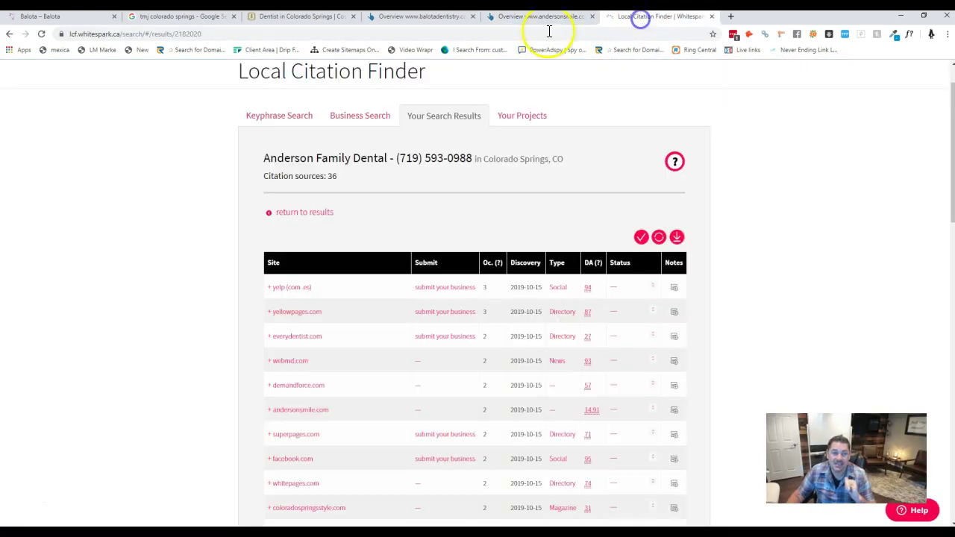
{"action": "left_click", "coordinate": [210, 20]}
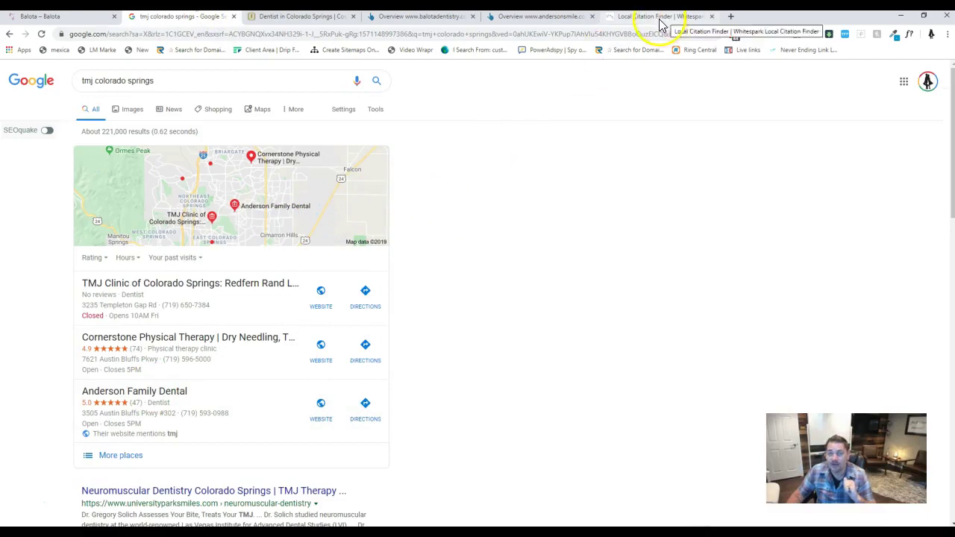
{"action": "left_click", "coordinate": [686, 17]}
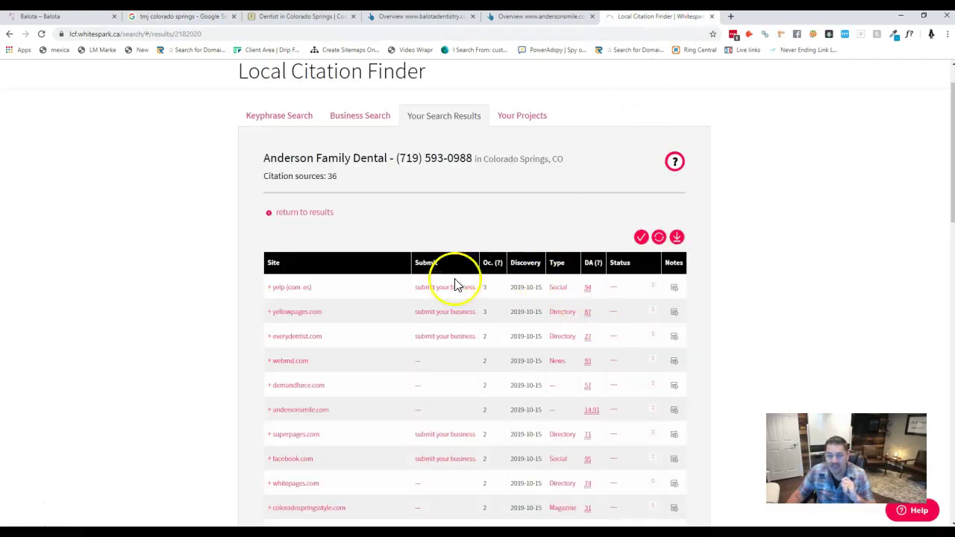